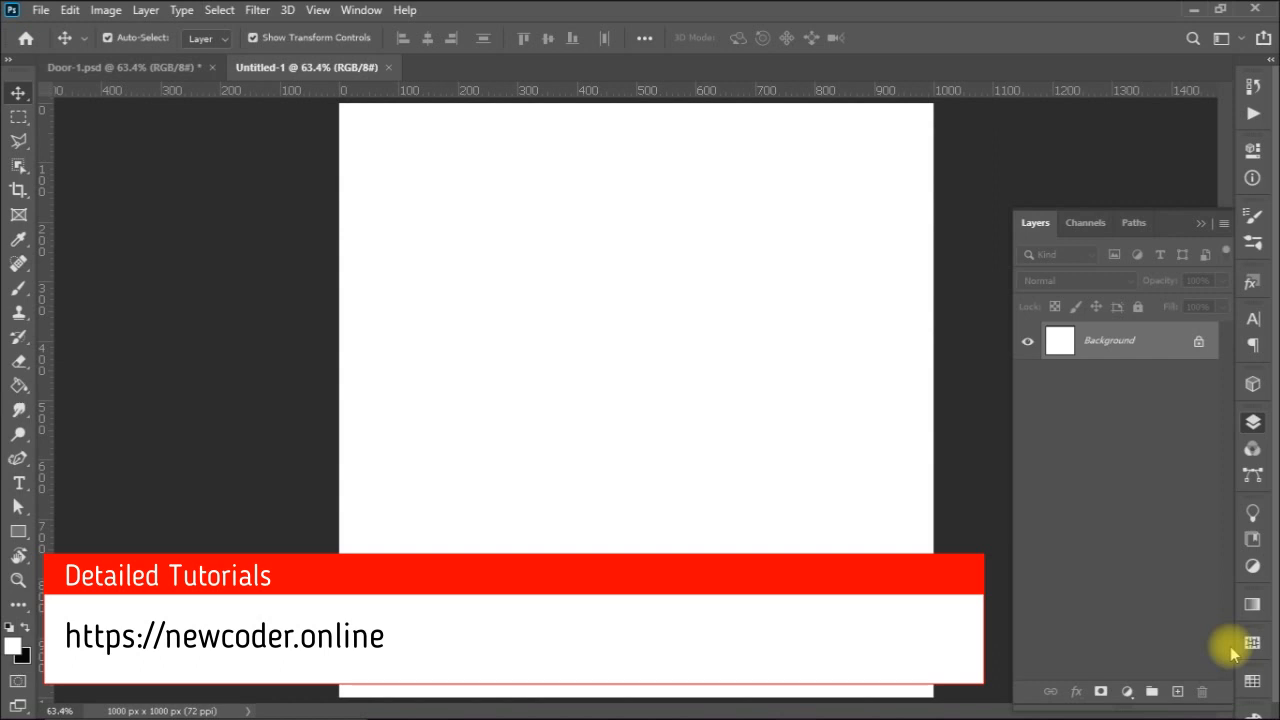
# - Add a new empty layer above the background with the default layer settings
pyautogui.press('ctrl')
pyautogui.hotkey('ctrl', 'shift', 'n')
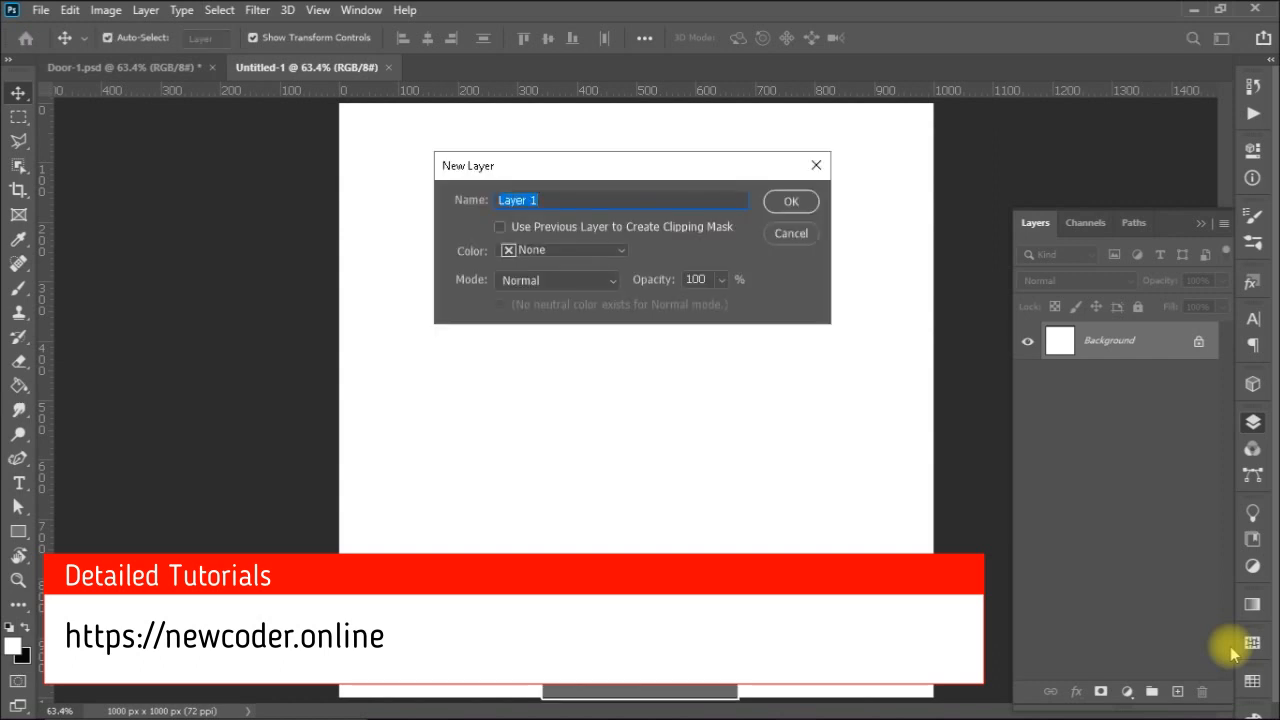
pyautogui.press('Return')
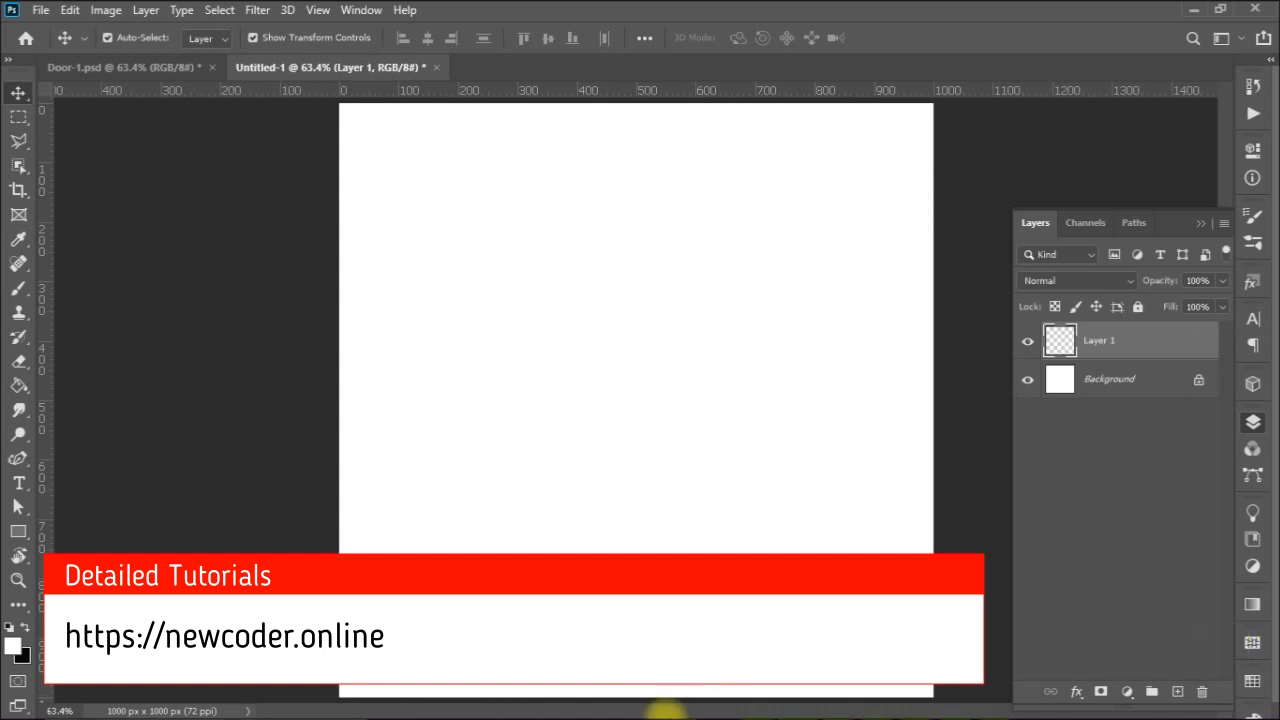
# - Reset the colours to a black foreground and white background, then fill the new layer with black using the Paint Bucket
pyautogui.click(10, 627)
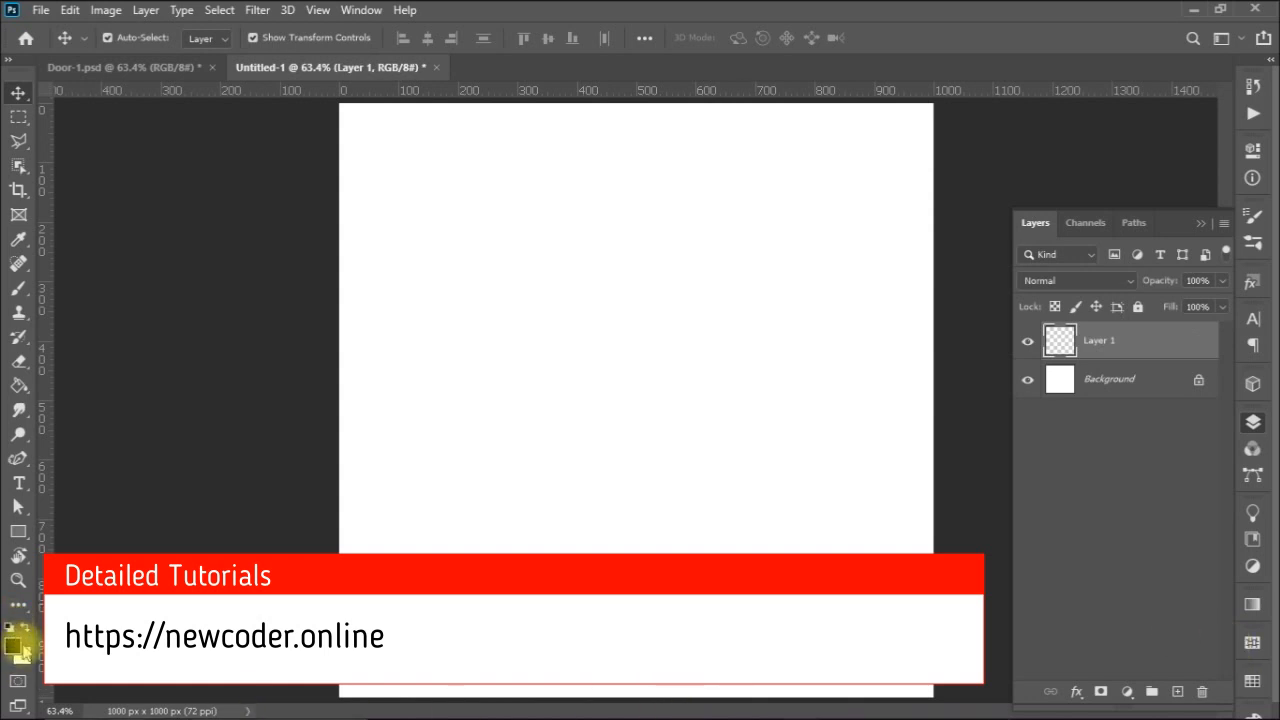
pyautogui.click(25, 626)
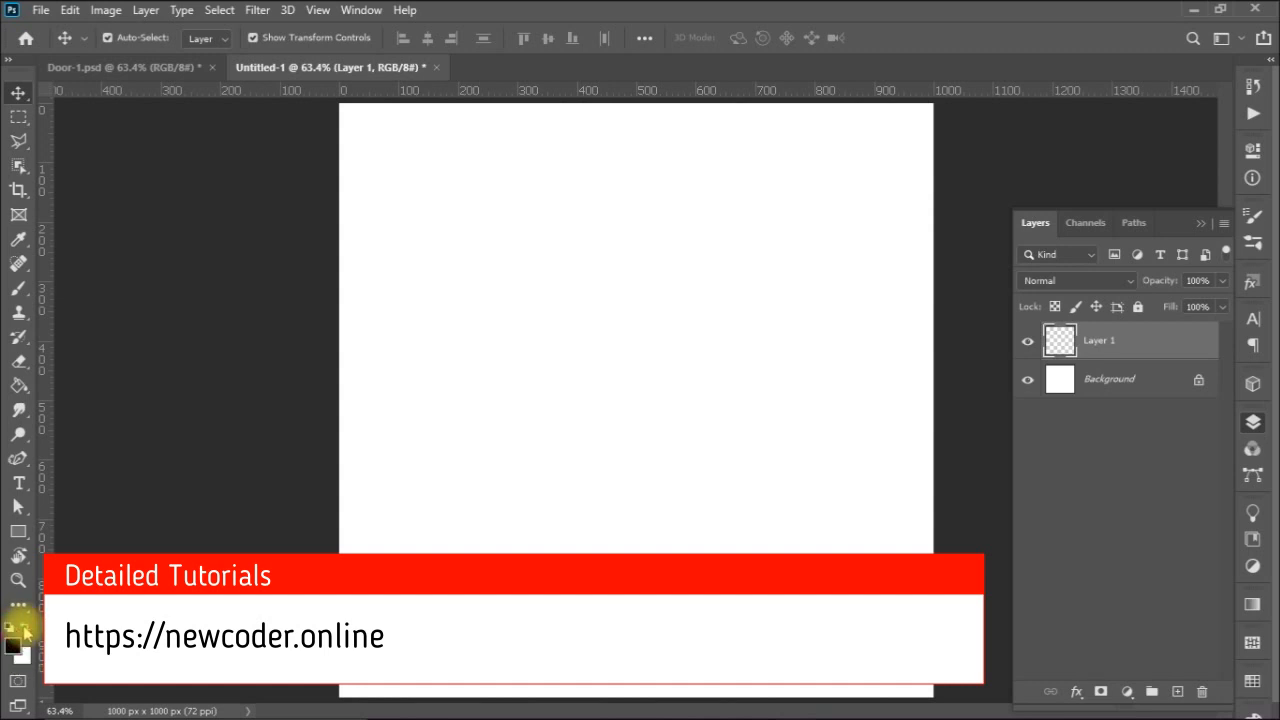
pyautogui.click(25, 626)
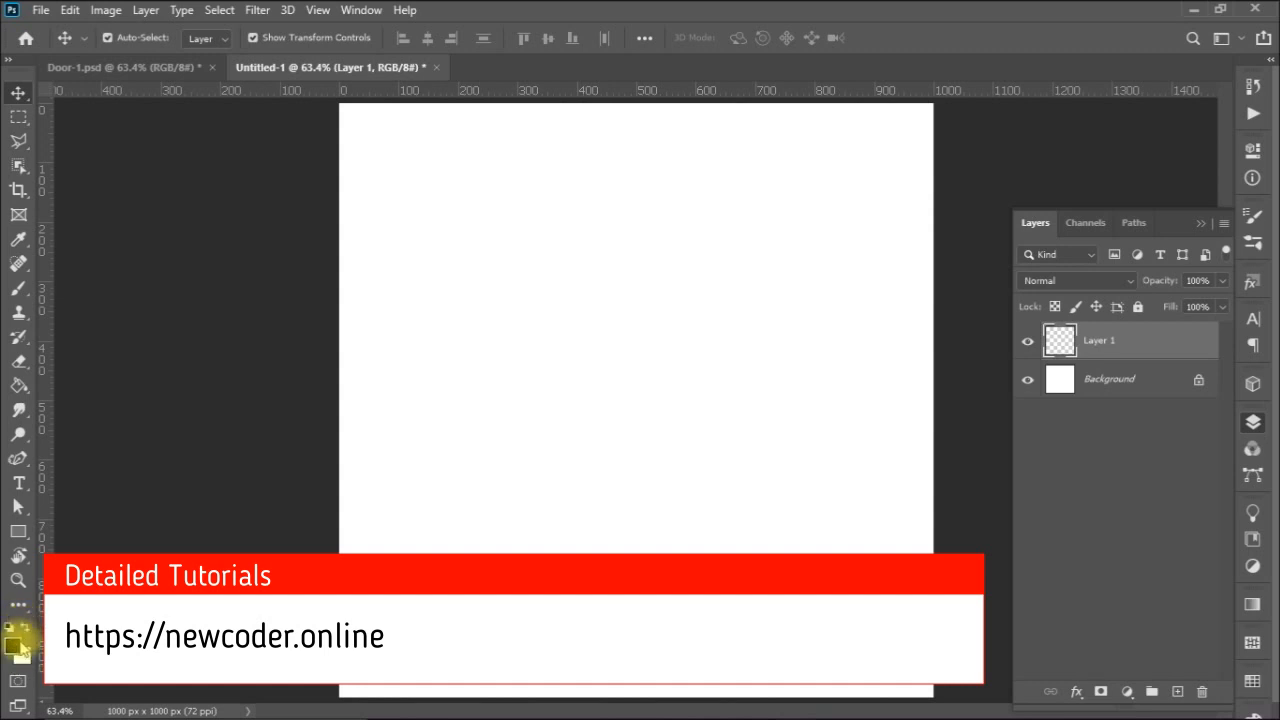
pyautogui.click(16, 387)
pyautogui.click(399, 385)
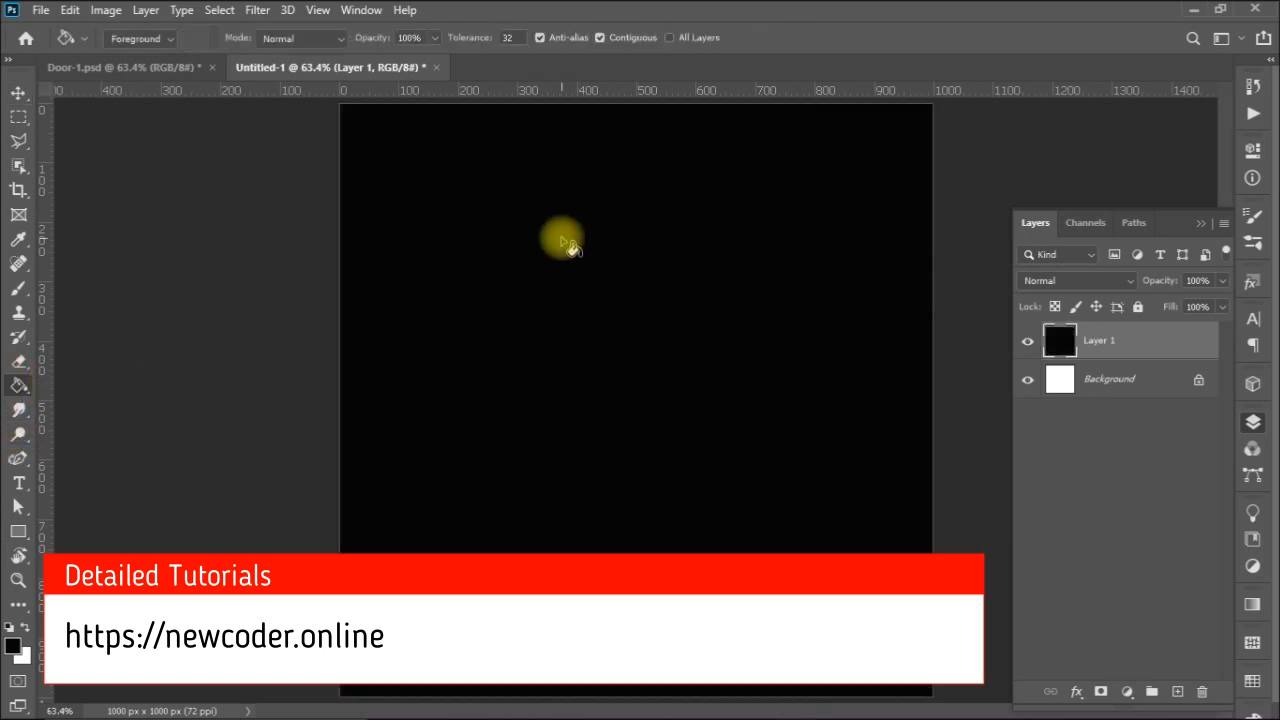
# - Start the Picture Frame render filter on the black layer and choose the frame style "42: Art Frame"
pyautogui.click(264, 14)
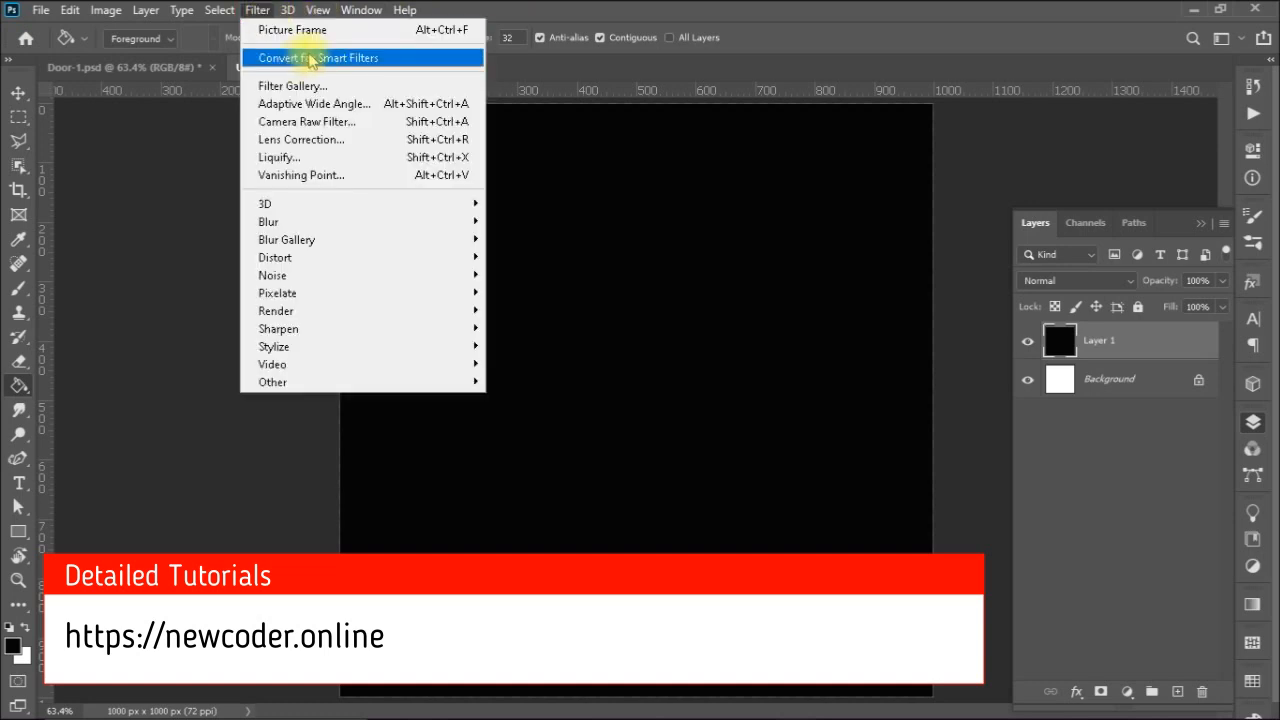
pyautogui.moveTo(423, 310)
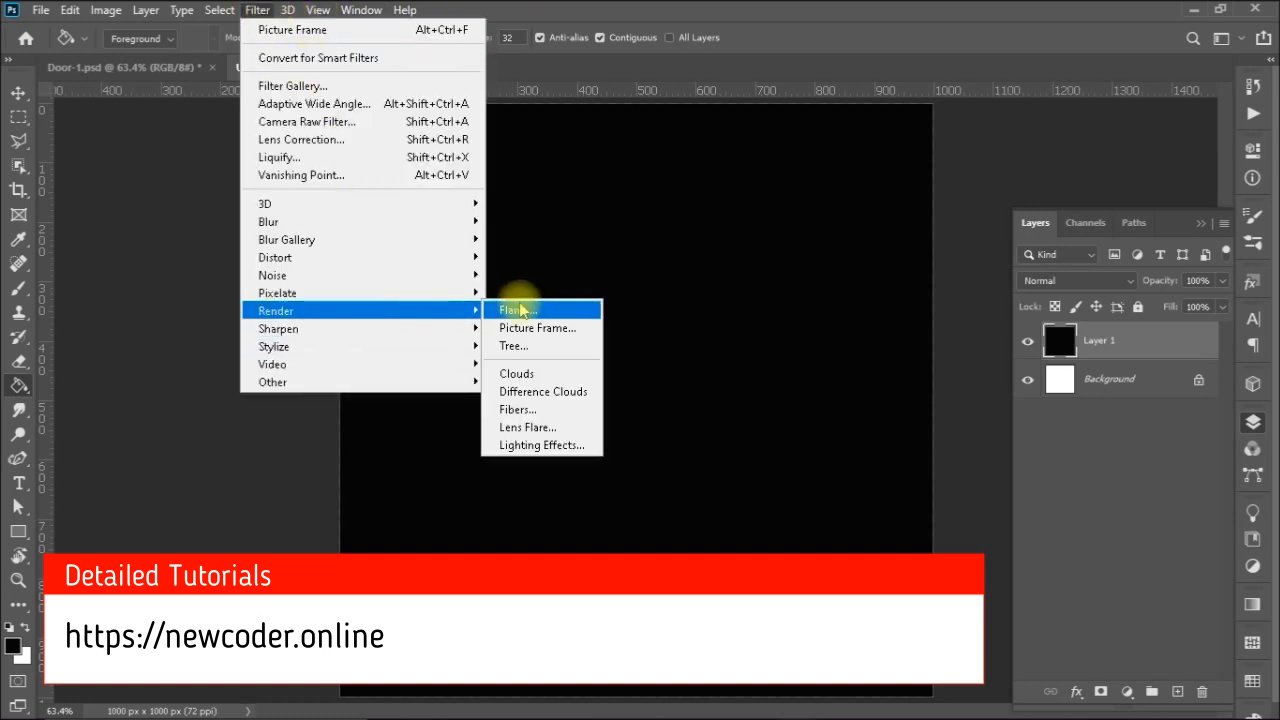
pyautogui.click(540, 329)
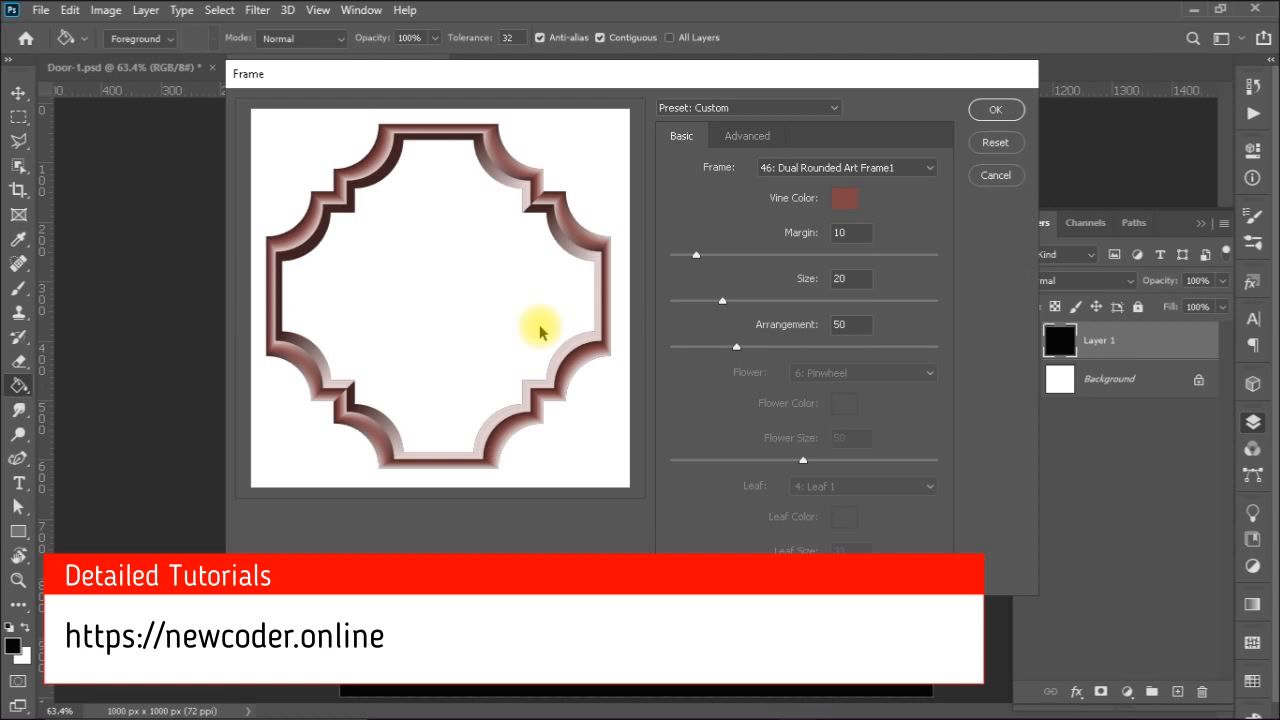
pyautogui.click(931, 168)
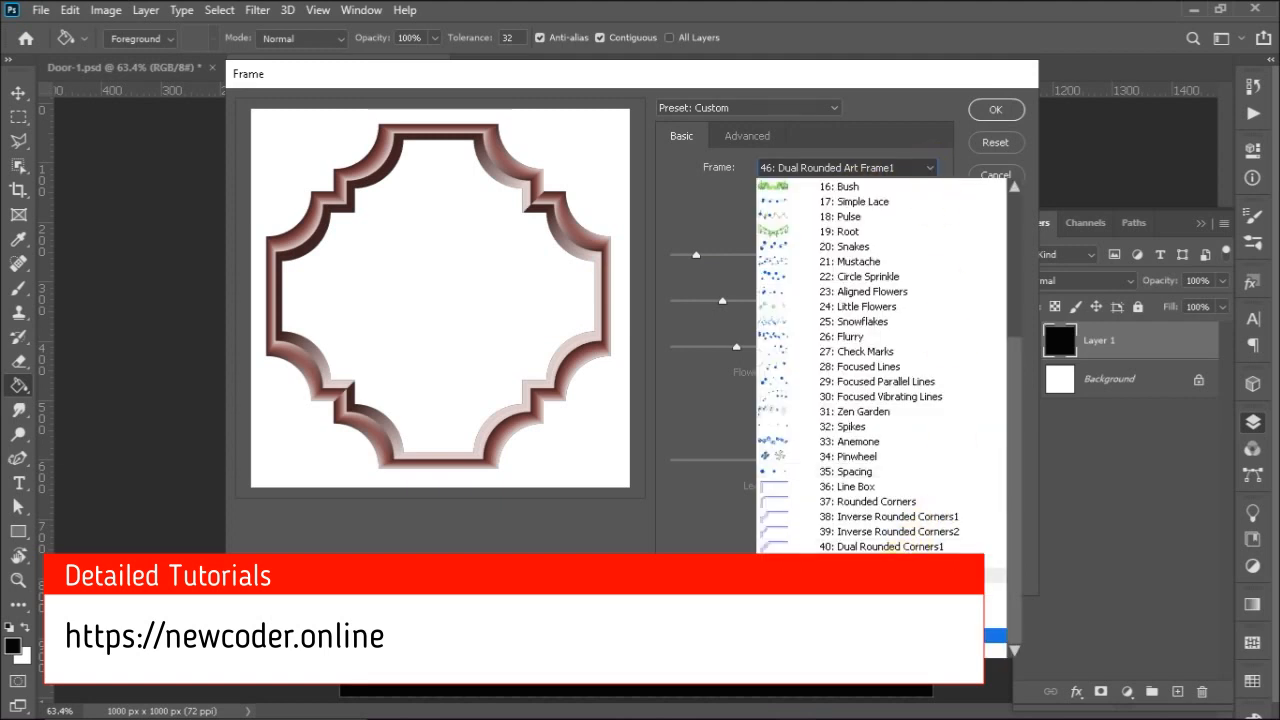
pyautogui.click(860, 576)
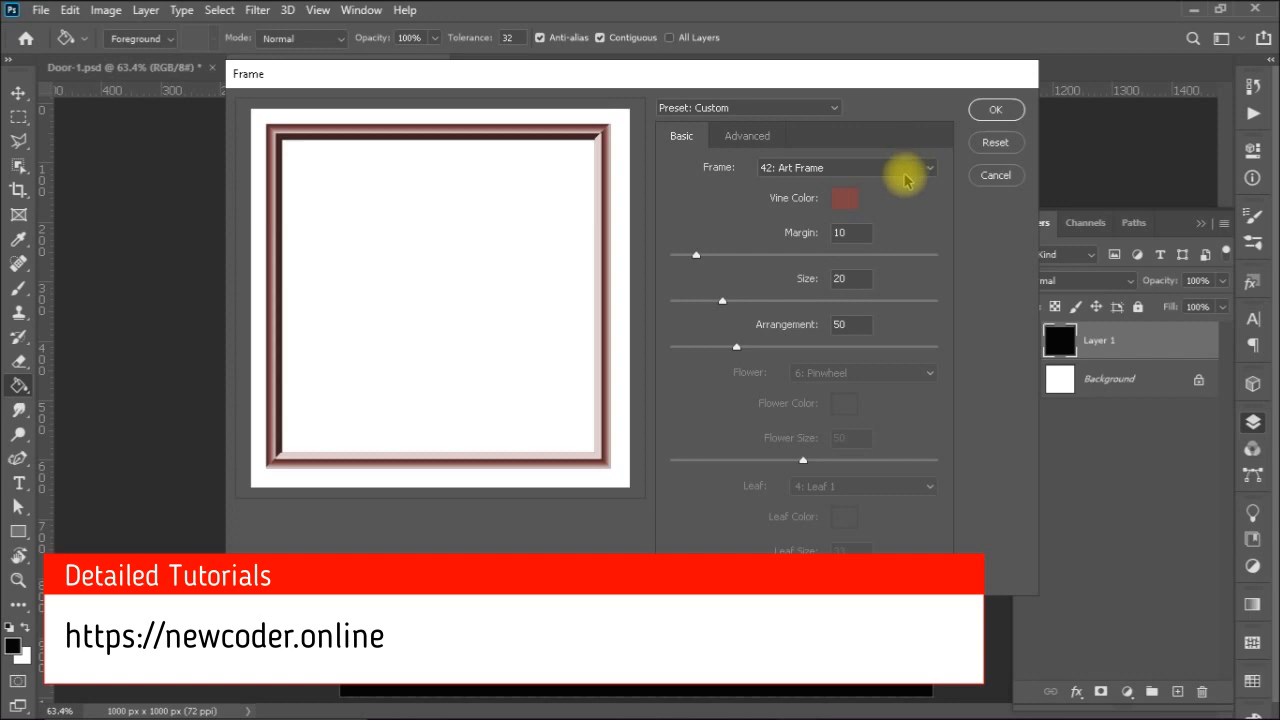
# - Set the frame's vine colour to dark red (128, 0, 0), with a margin of 1 and a size of 17
pyautogui.click(850, 203)
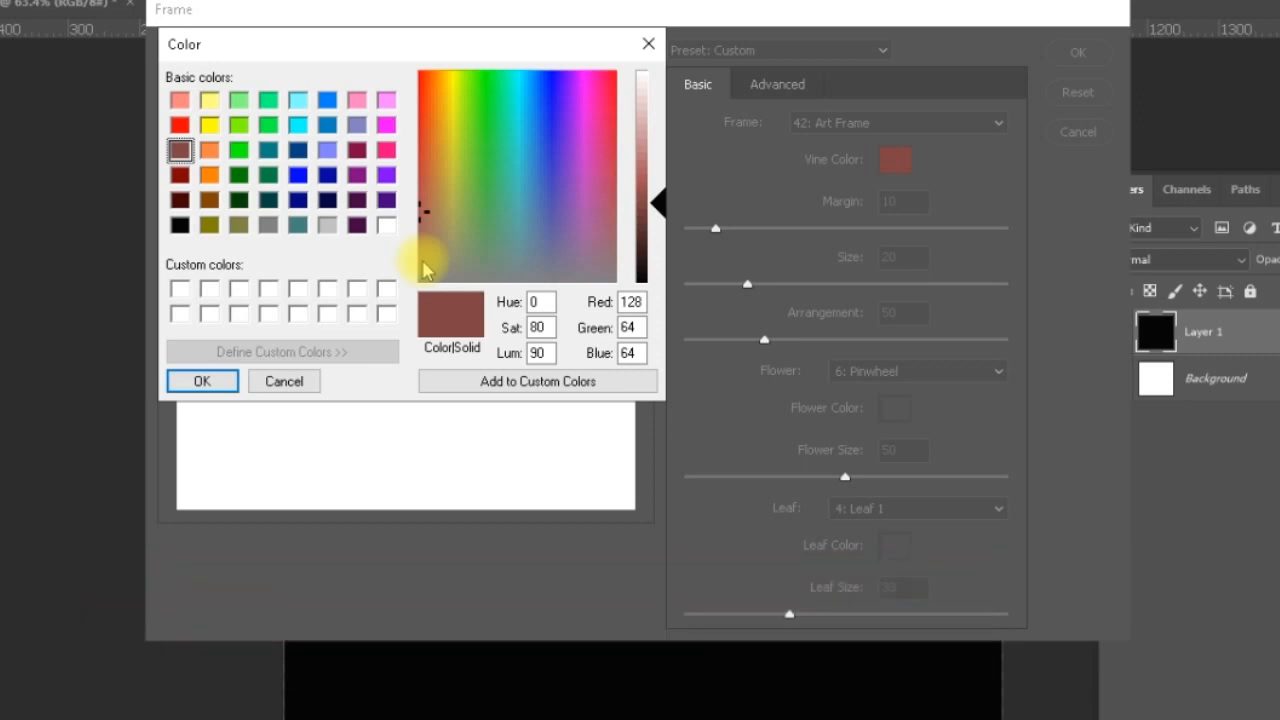
pyautogui.click(185, 178)
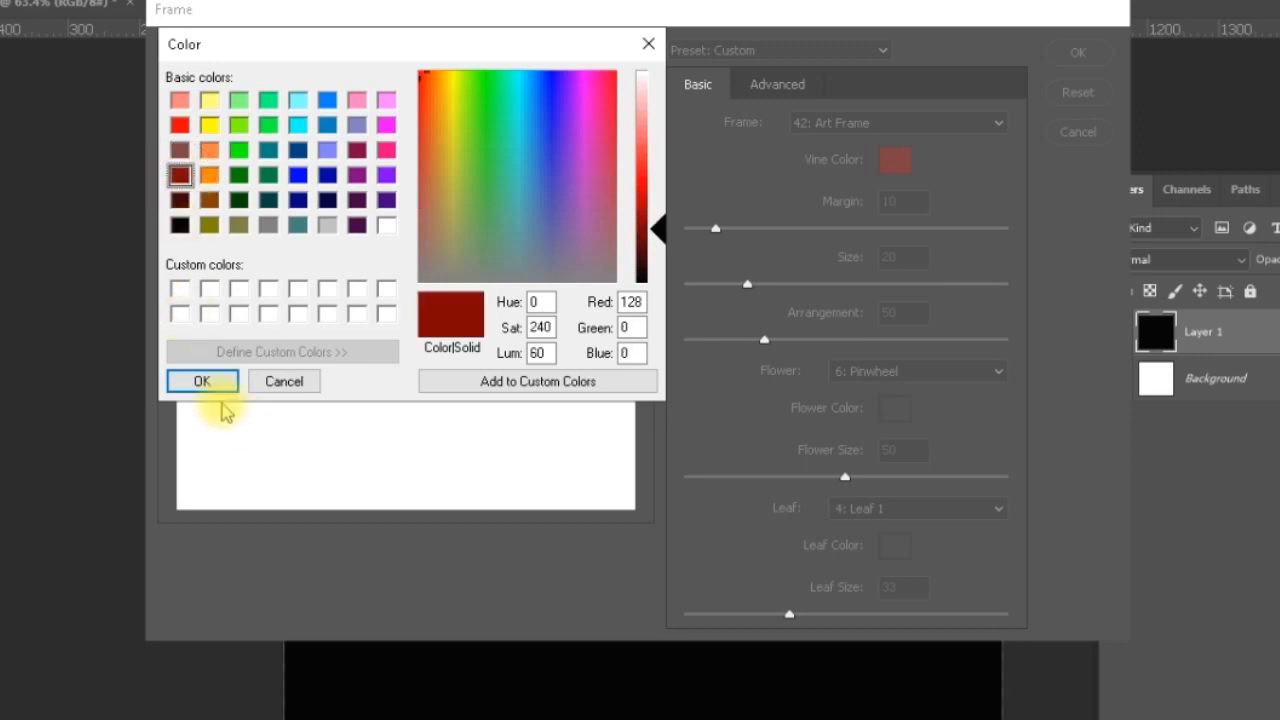
pyautogui.click(201, 380)
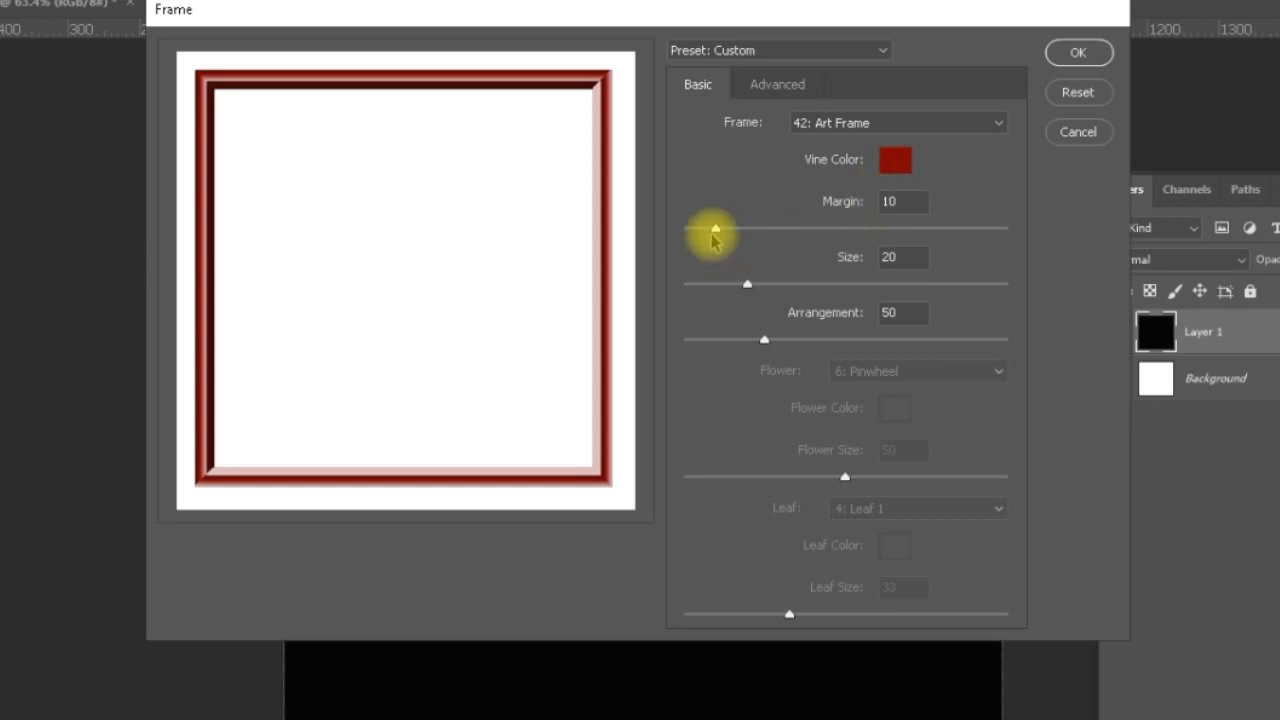
pyautogui.moveTo(715, 230); pyautogui.dragTo(686, 231)
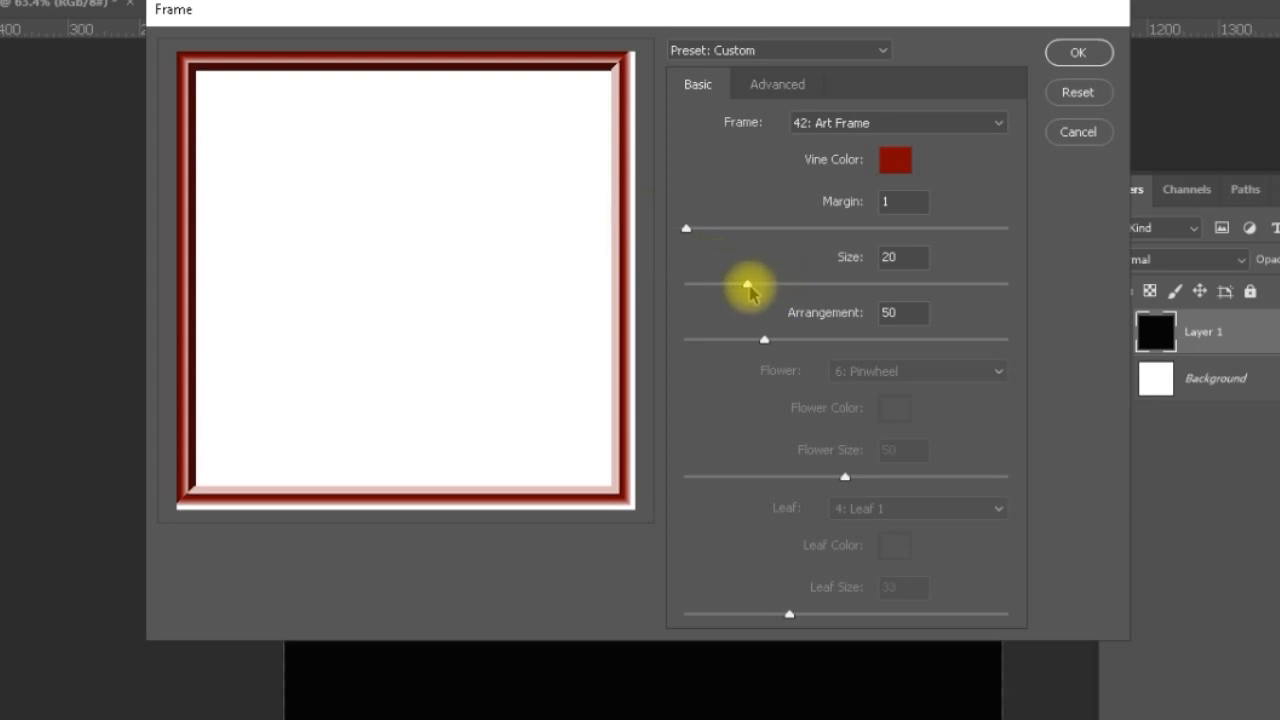
pyautogui.moveTo(748, 287); pyautogui.dragTo(738, 288)
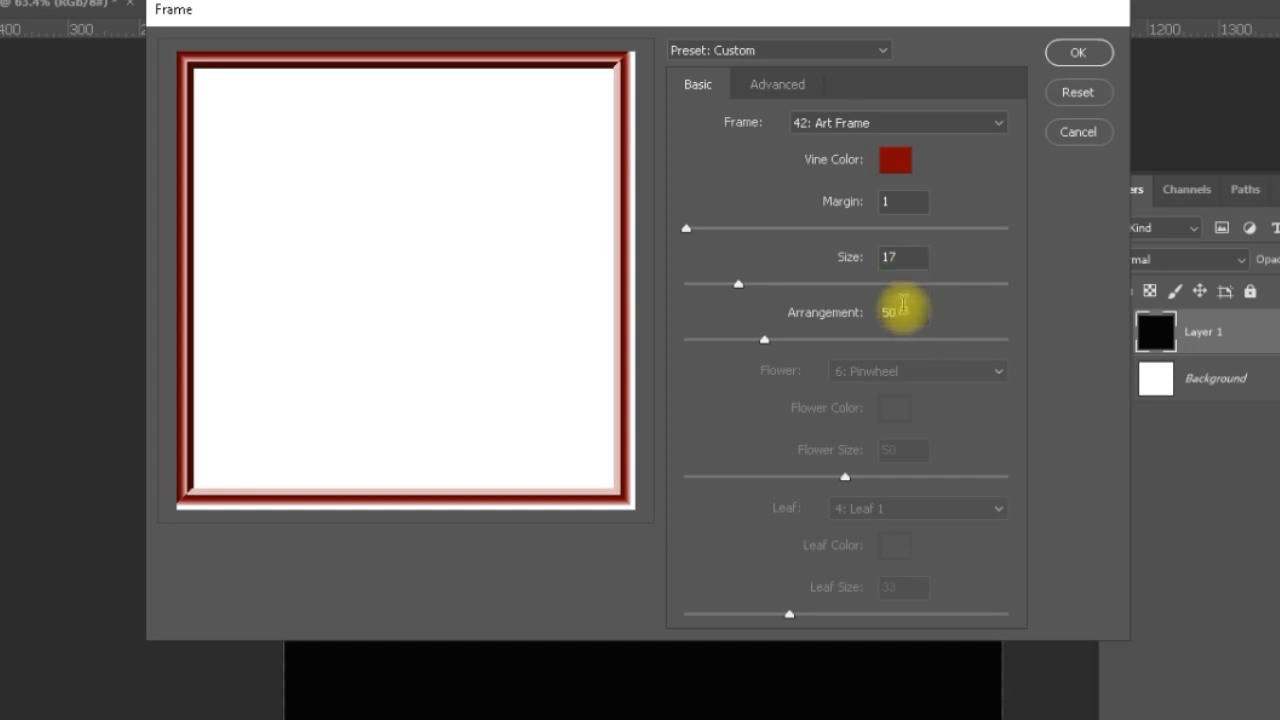
# - Set the frame's number of lines to 22 and apply the filter to the layer
pyautogui.click(776, 82)
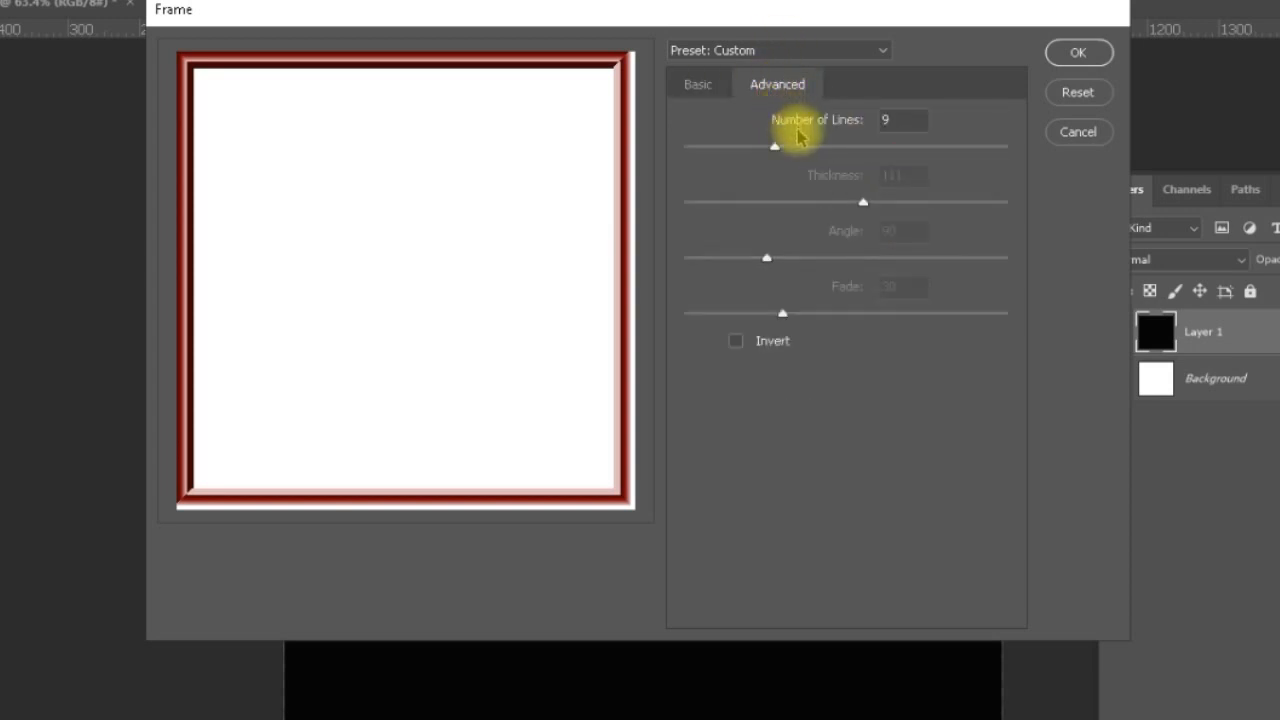
pyautogui.moveTo(774, 146); pyautogui.dragTo(920, 152)
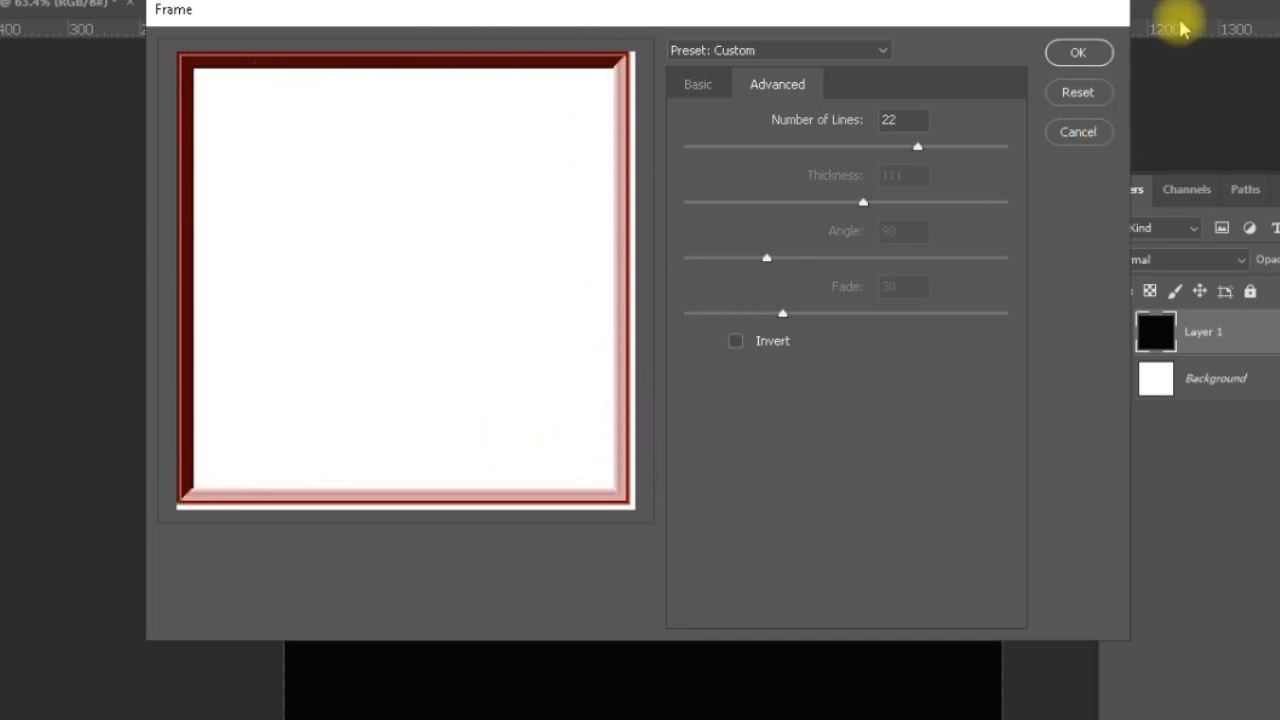
pyautogui.click(1098, 52)
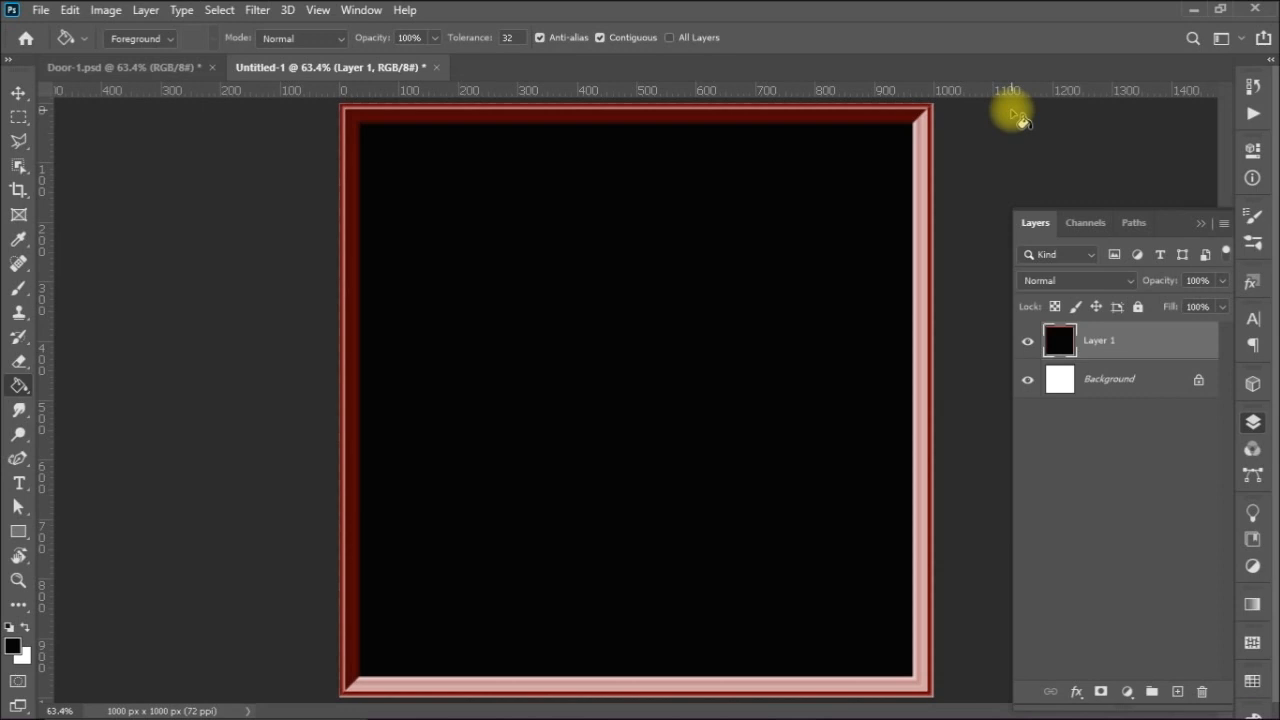
# - Scale the framed black layer to 50% of its width with Free Transform and commit the change
pyautogui.hotkey('ctrl', 't')
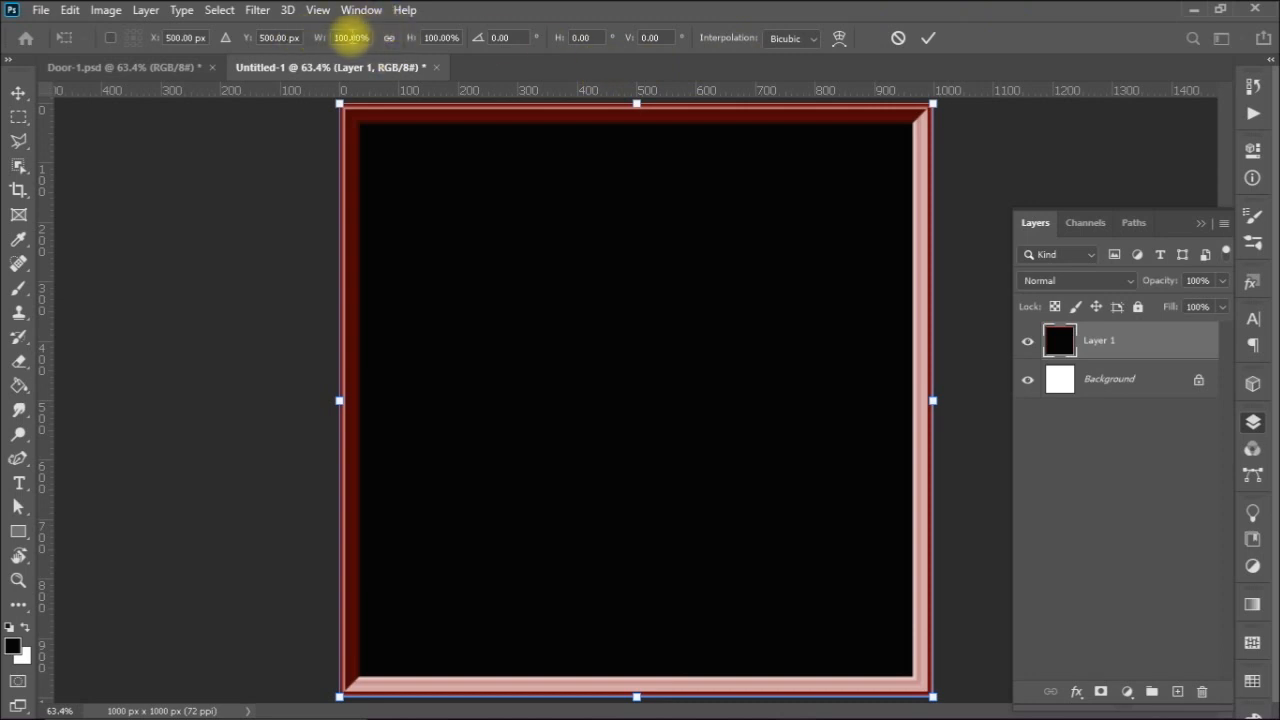
pyautogui.click(341, 38)
pyautogui.press('Right')
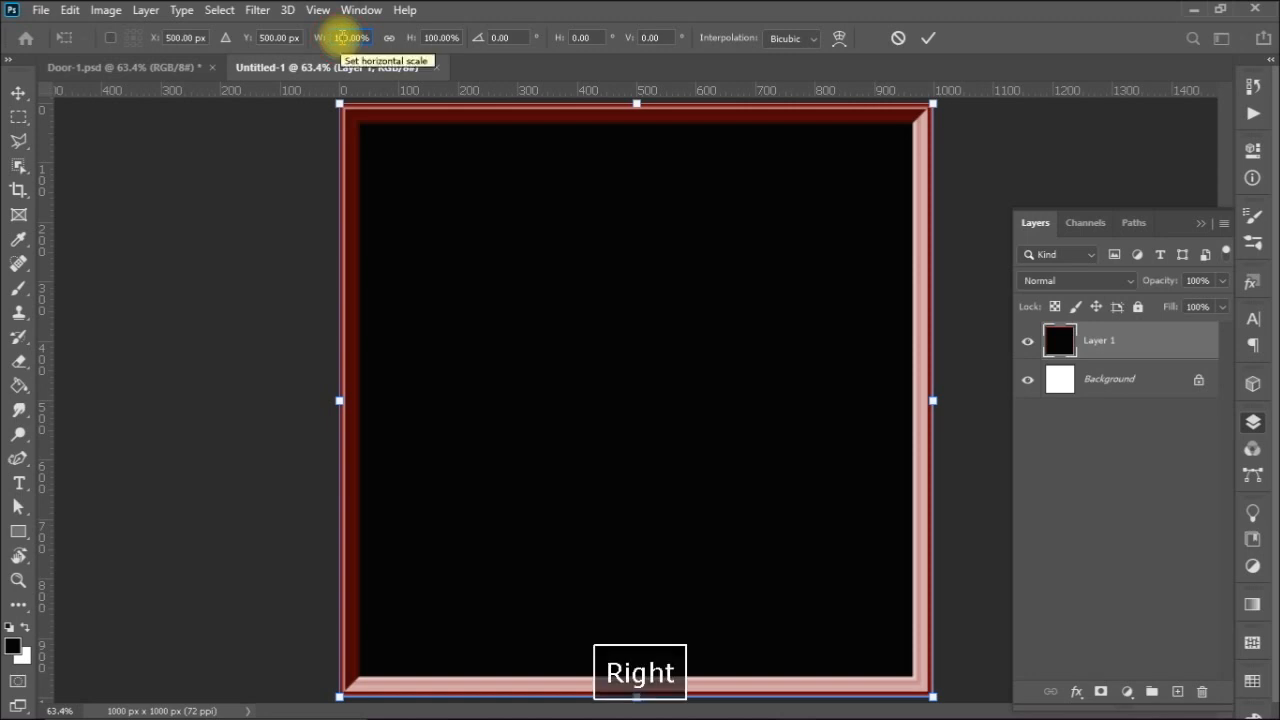
pyautogui.press('BackSpace')
pyautogui.press('BackSpace')
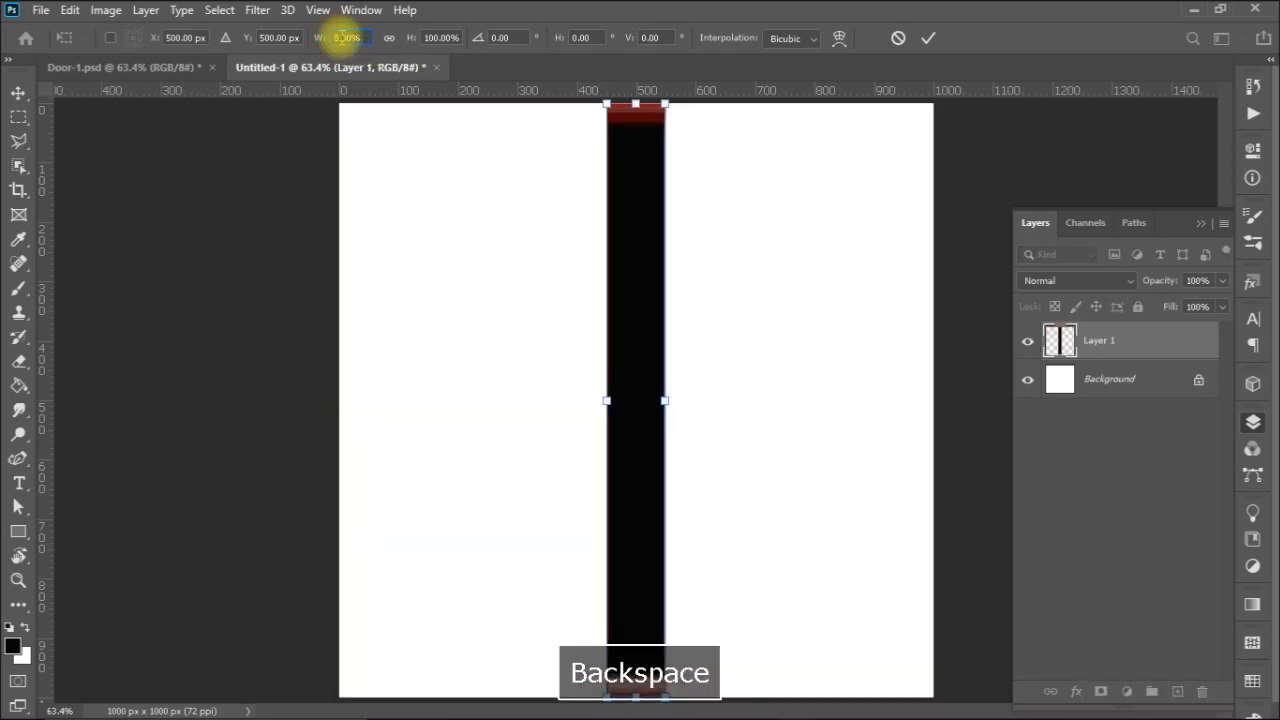
pyautogui.write('50')
pyautogui.press('Return')
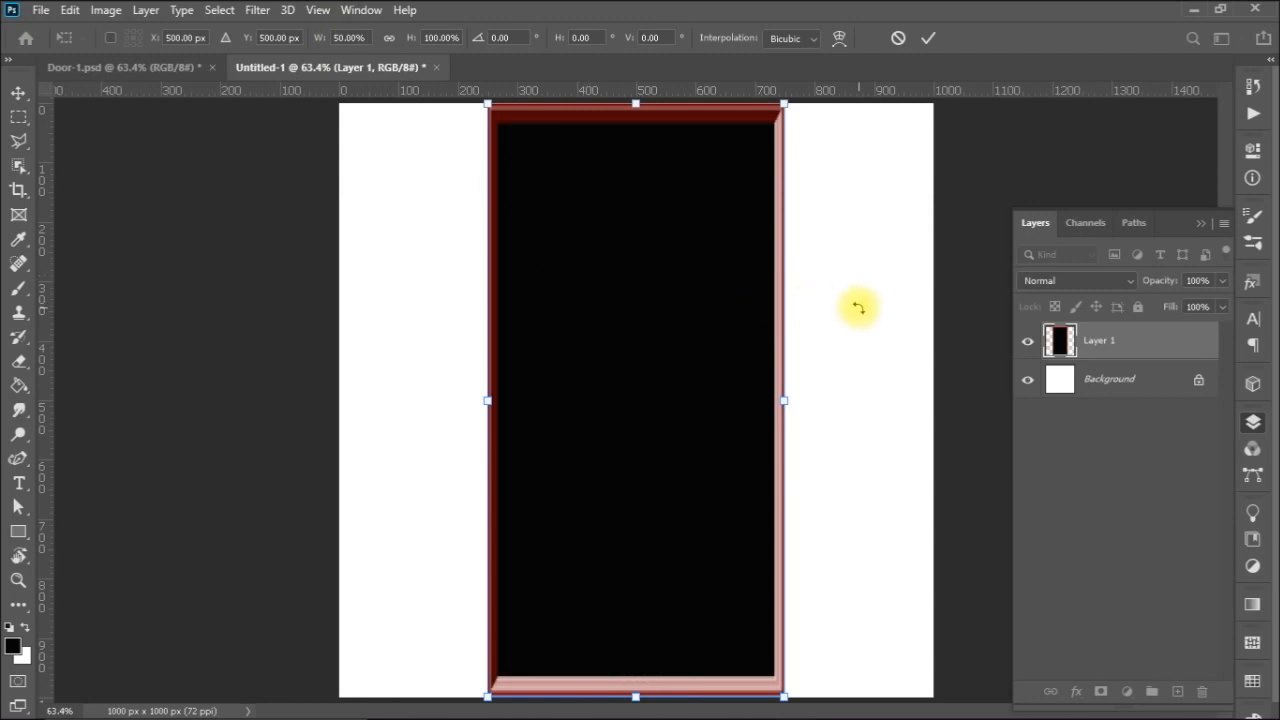
pyautogui.hotkey('ctrl', 'shift', 'n')
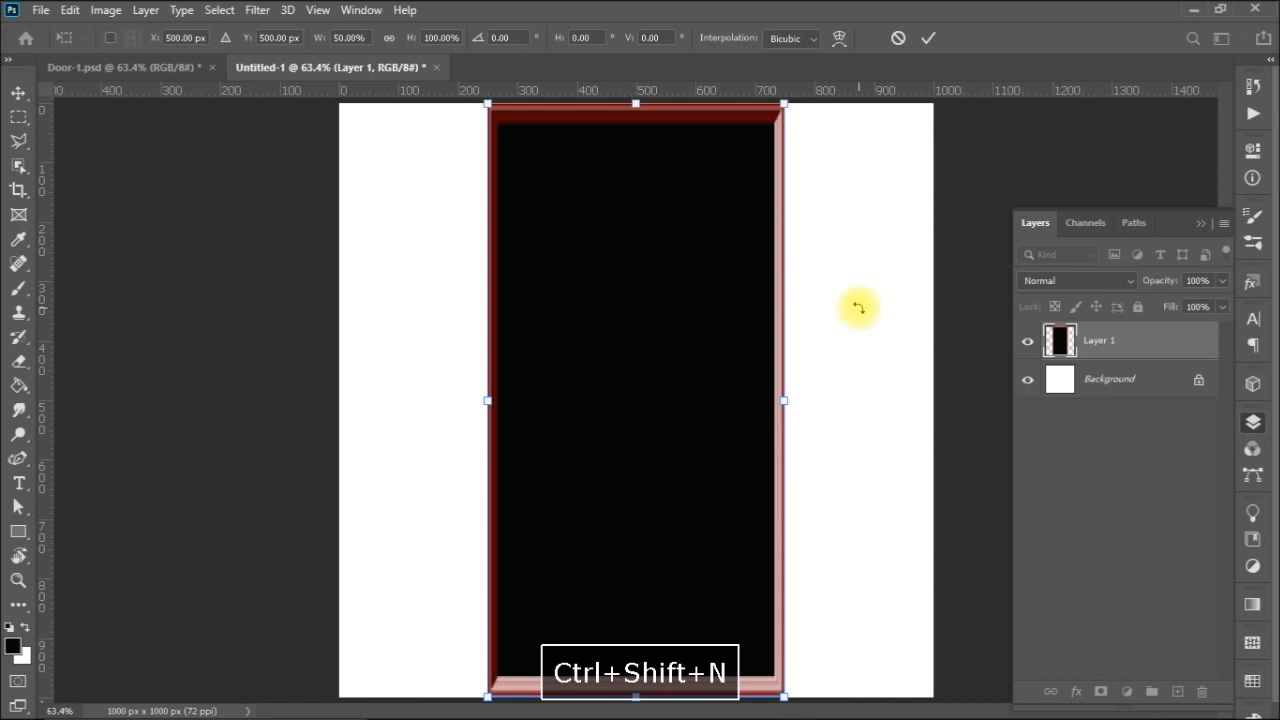
pyautogui.press('Return')
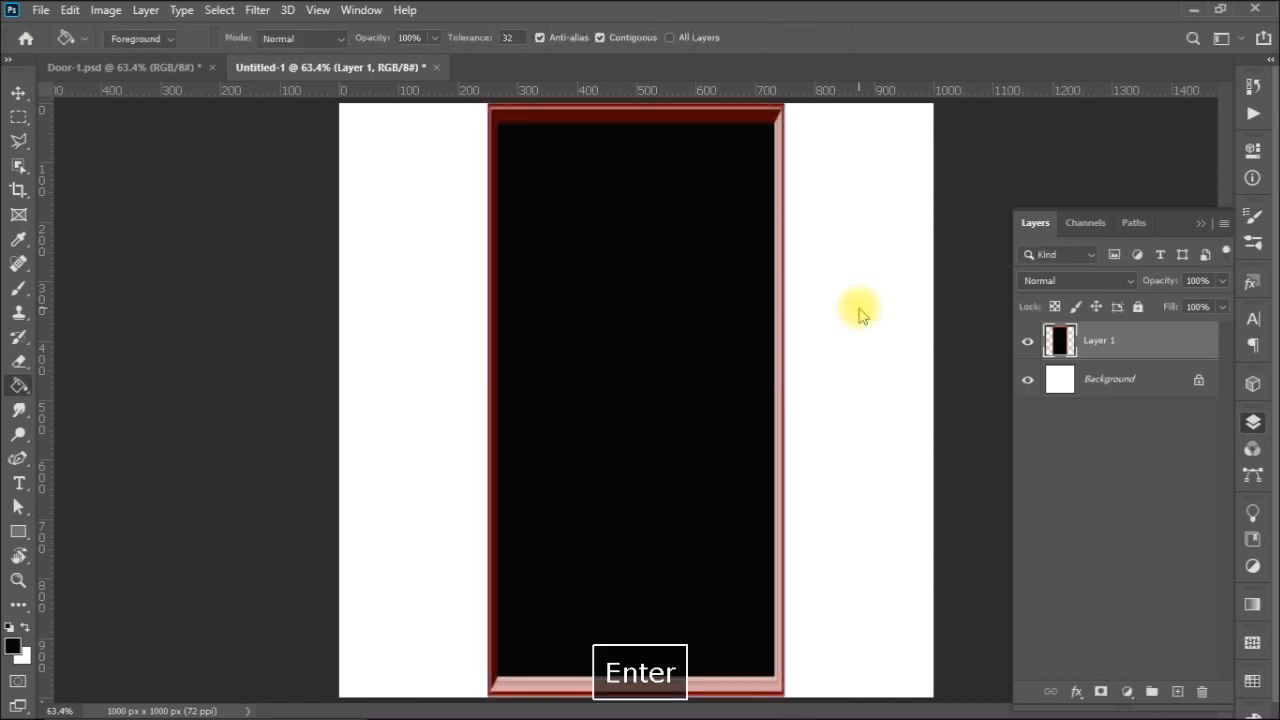
# - Add a new layer and draw a rectangle shape about 470 × 943 px over the black area inside the red frame
pyautogui.hotkey('ctrl', 'shift', 'n')
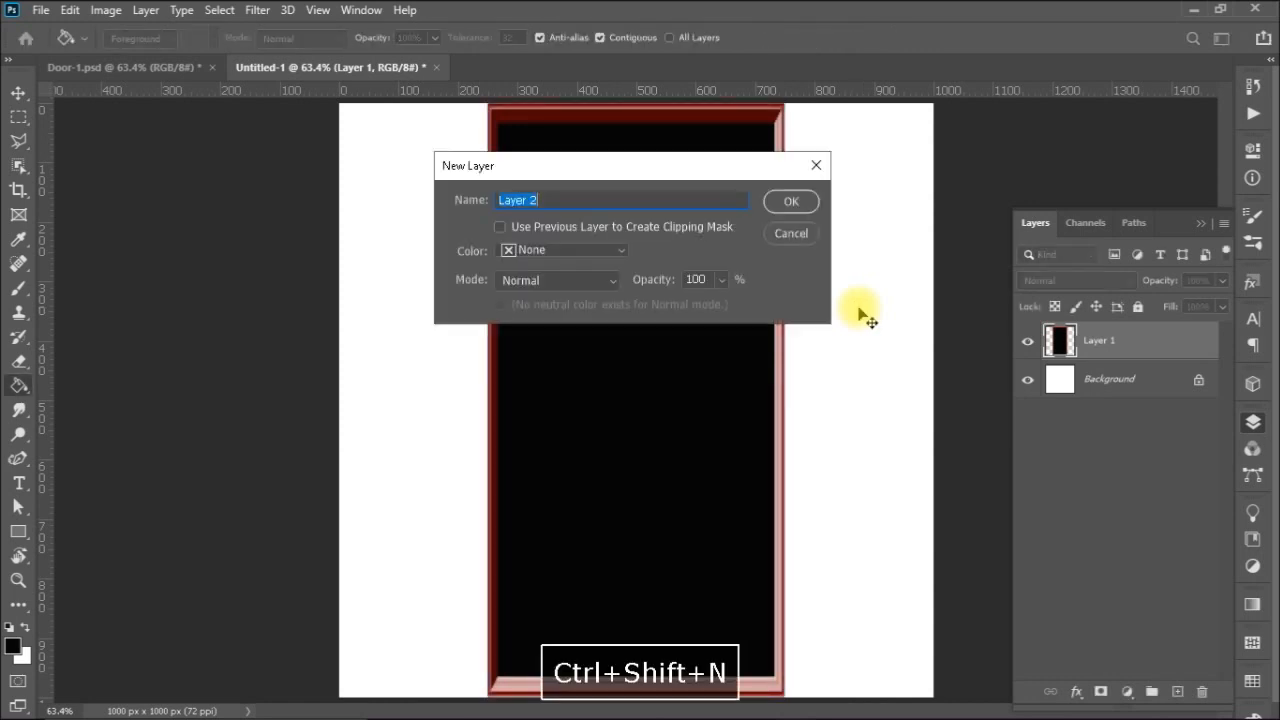
pyautogui.press('Return')
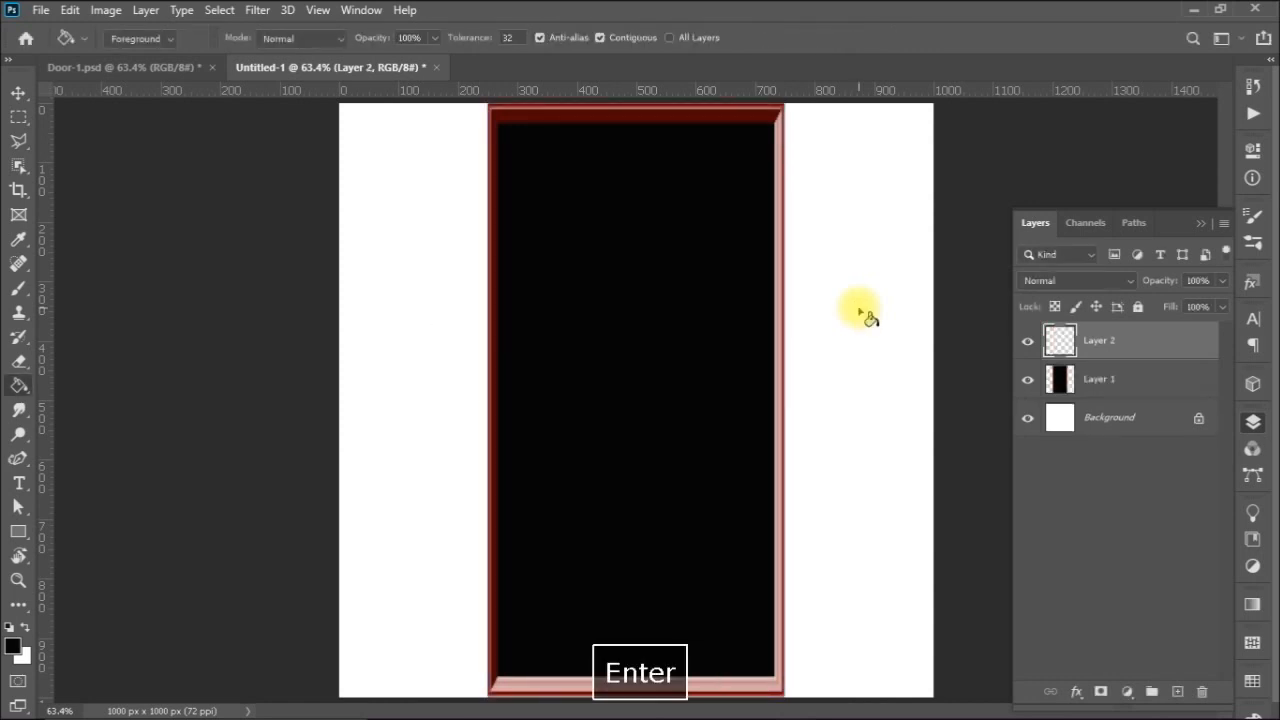
pyautogui.click(18, 533)
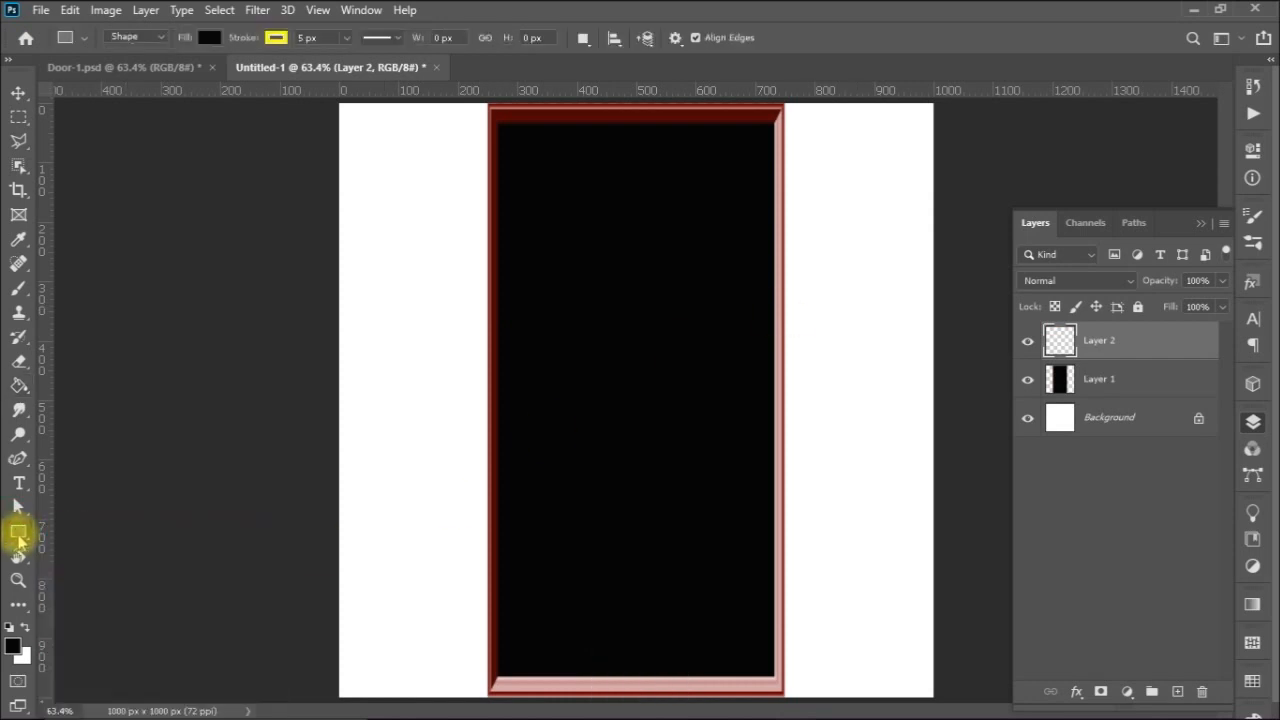
pyautogui.click(1194, 40)
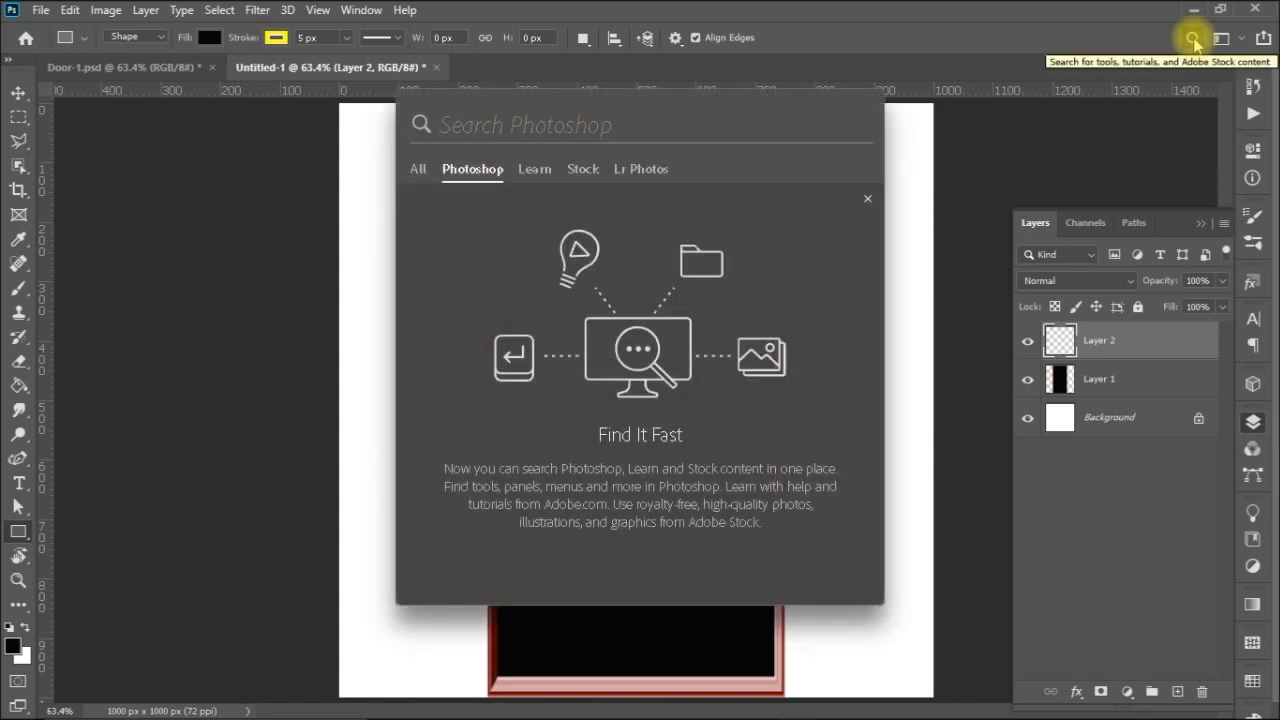
pyautogui.write('rext')
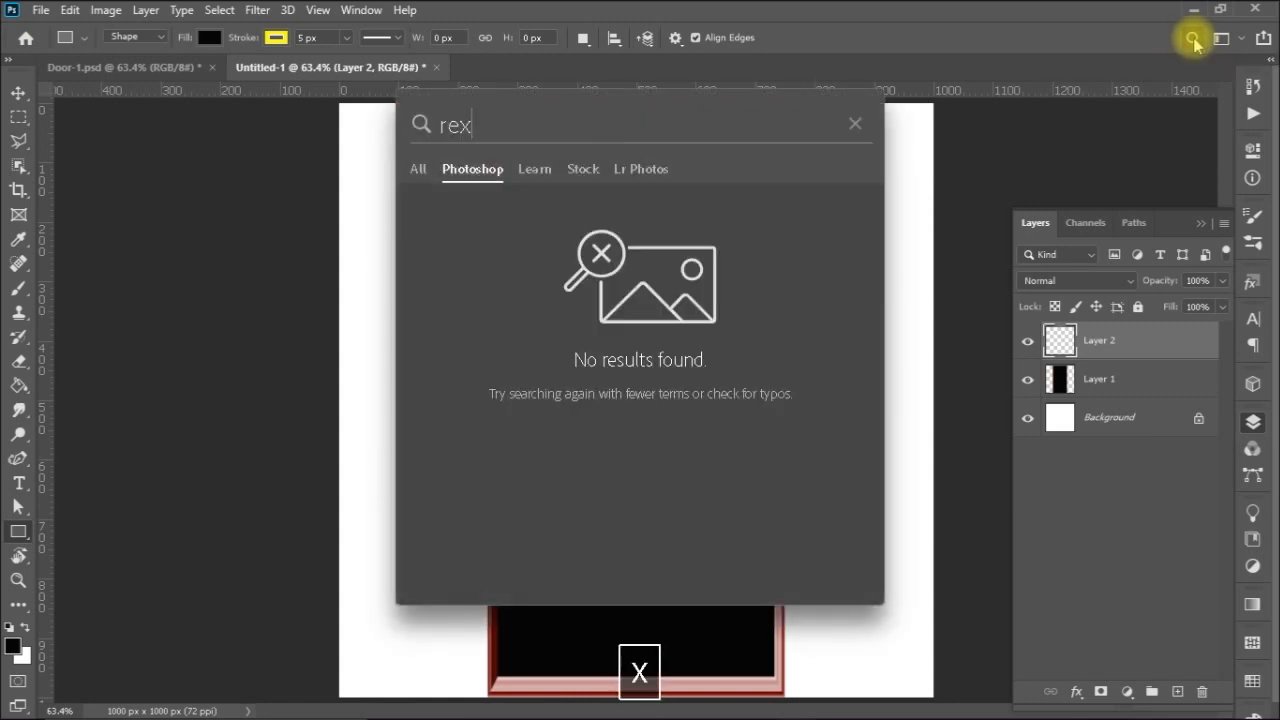
pyautogui.press('BackSpace')
pyautogui.press('BackSpace')
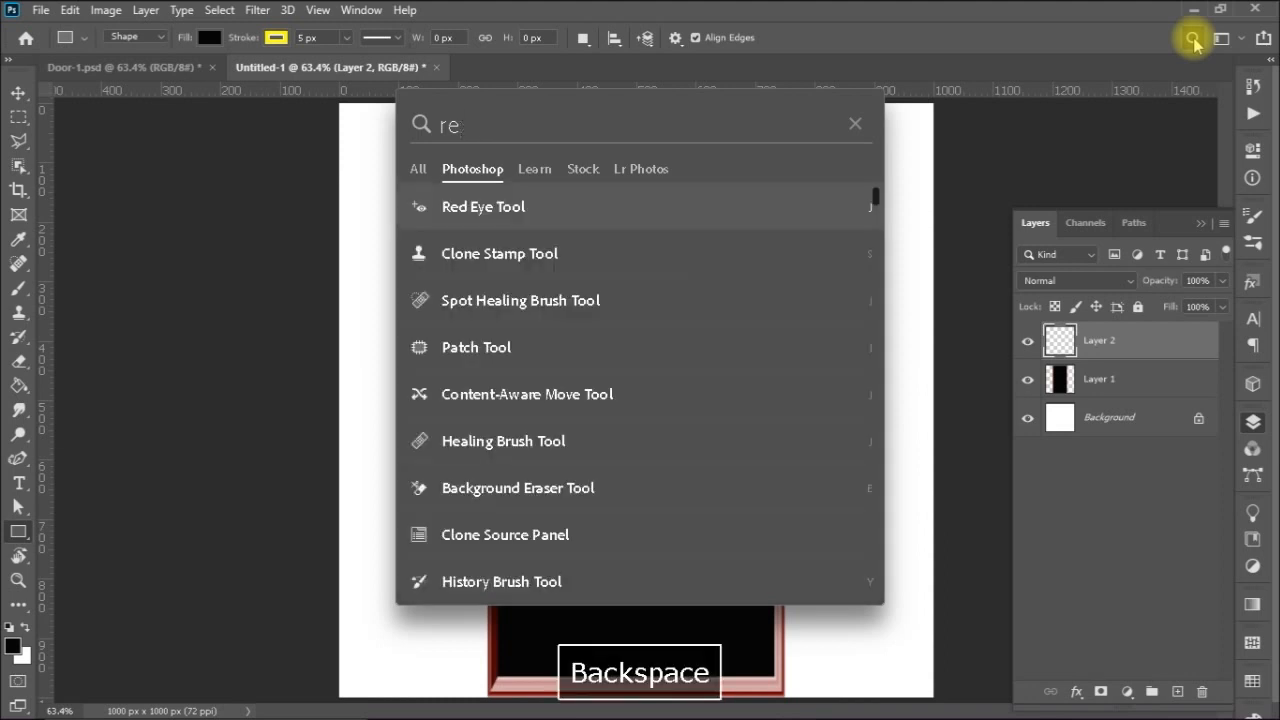
pyautogui.write('c')
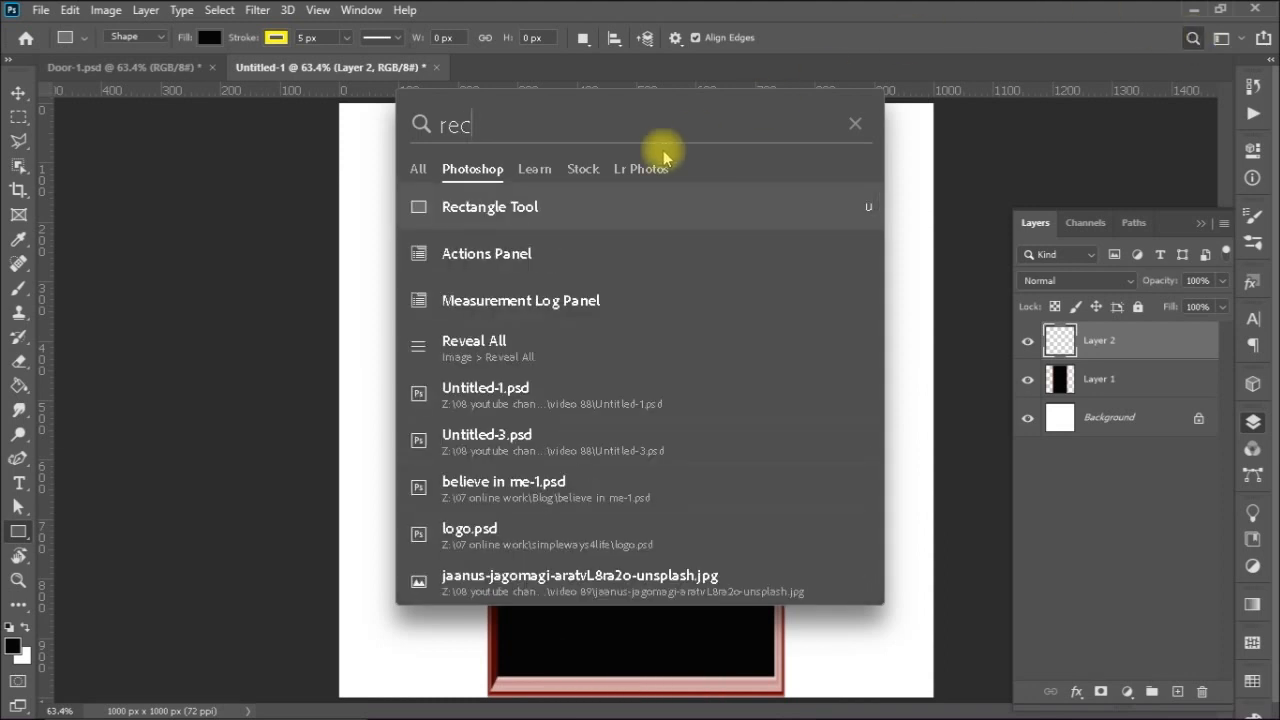
pyautogui.click(534, 213)
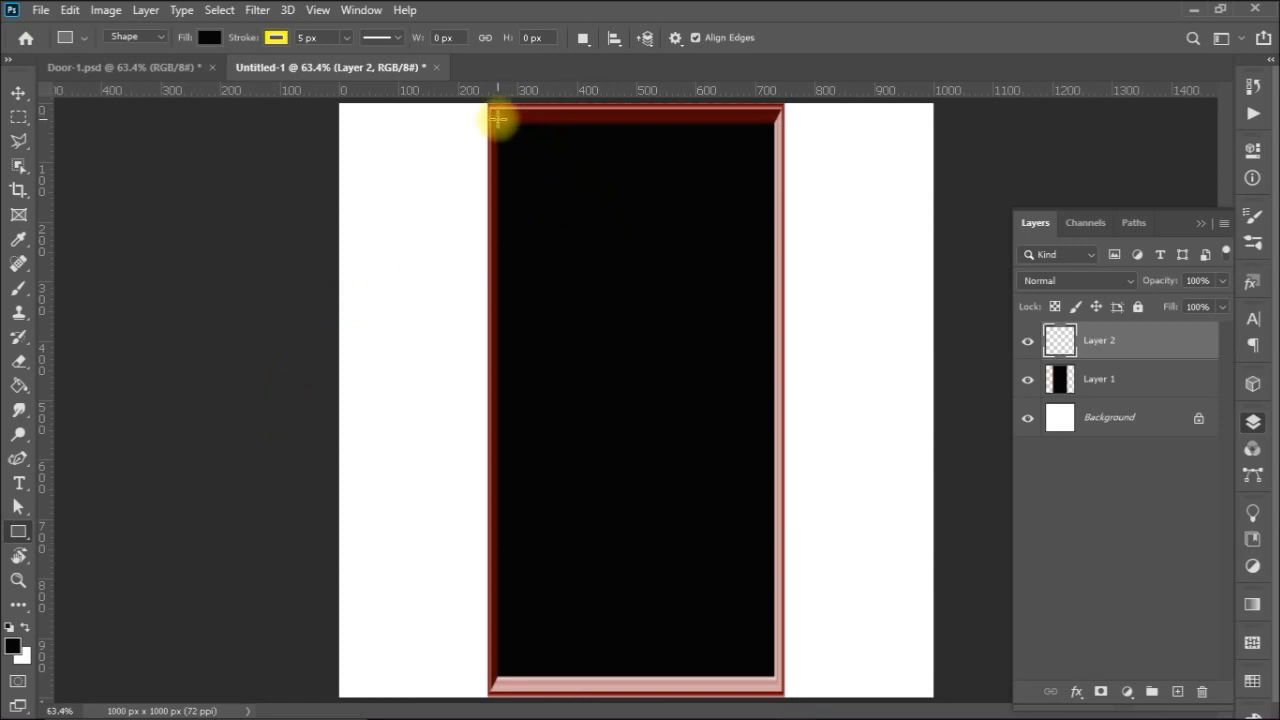
pyautogui.moveTo(497, 118)
pyautogui.mouseDown()
pyautogui.moveTo(549, 177)
pyautogui.moveTo(719, 600)
pyautogui.moveTo(775, 679)
pyautogui.mouseUp()
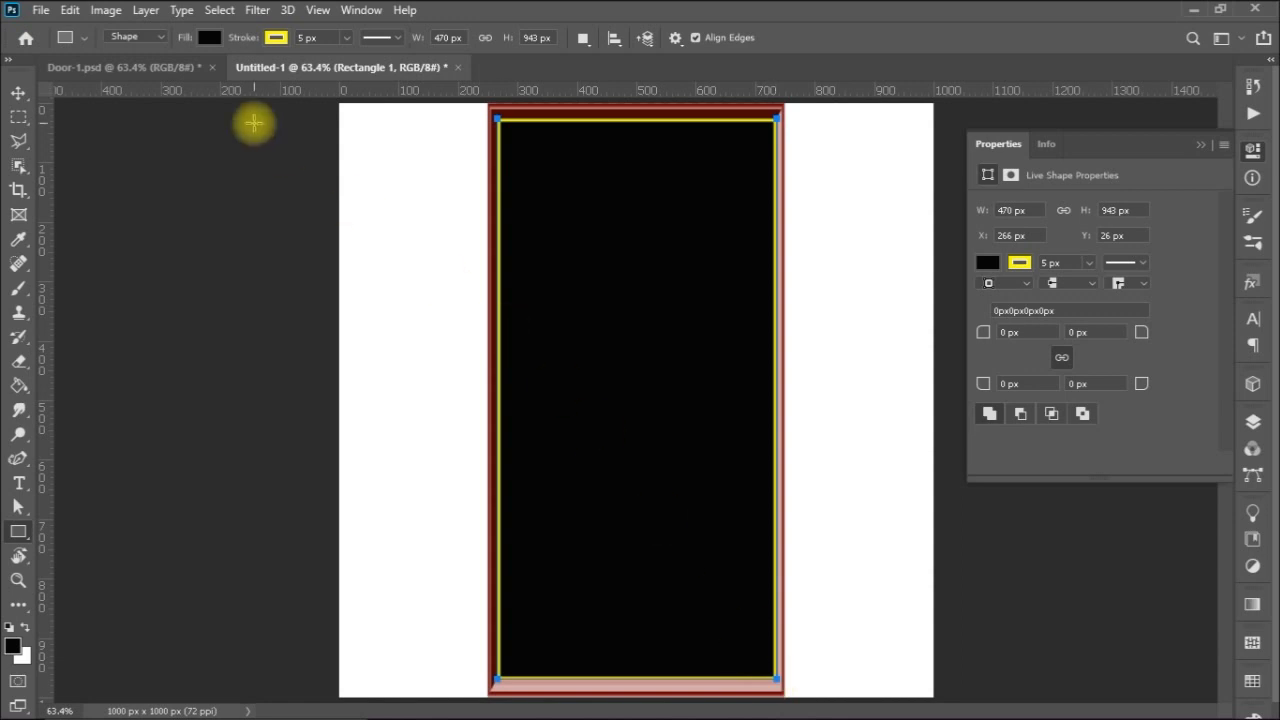
# - Remove the rectangle's yellow stroke and change its solid black fill to a gradient fill
pyautogui.click(274, 38)
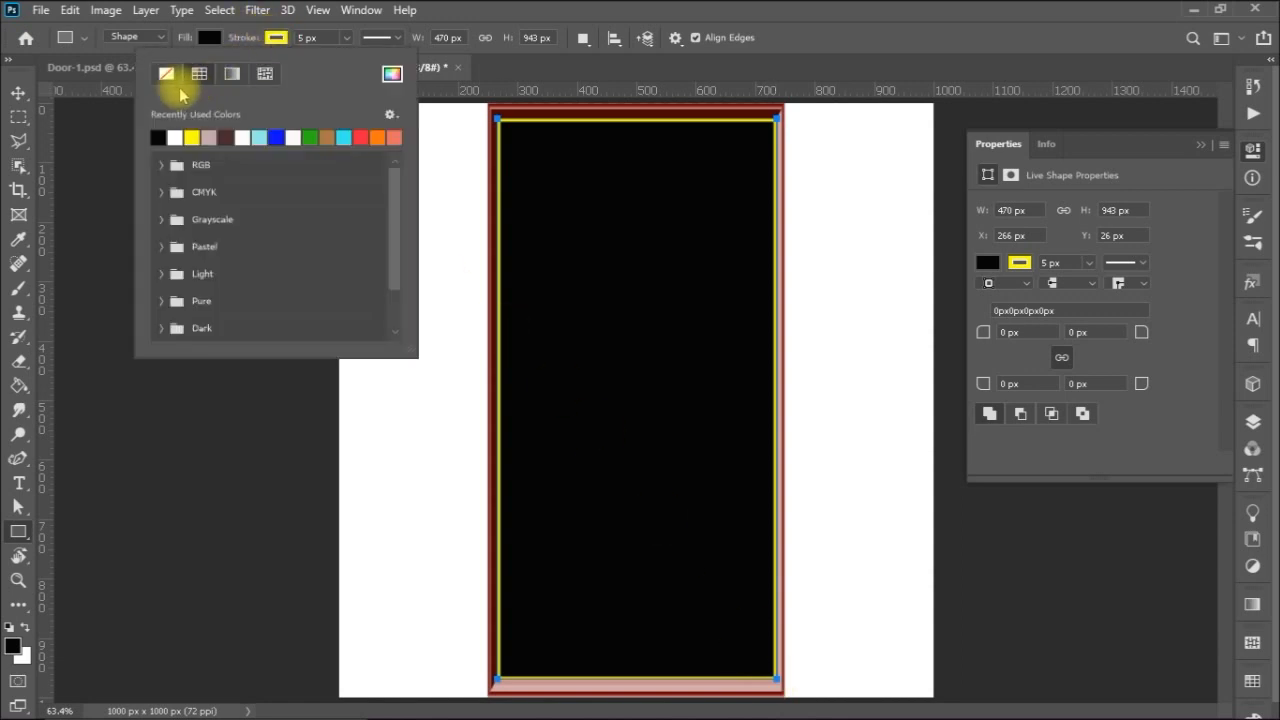
pyautogui.click(167, 75)
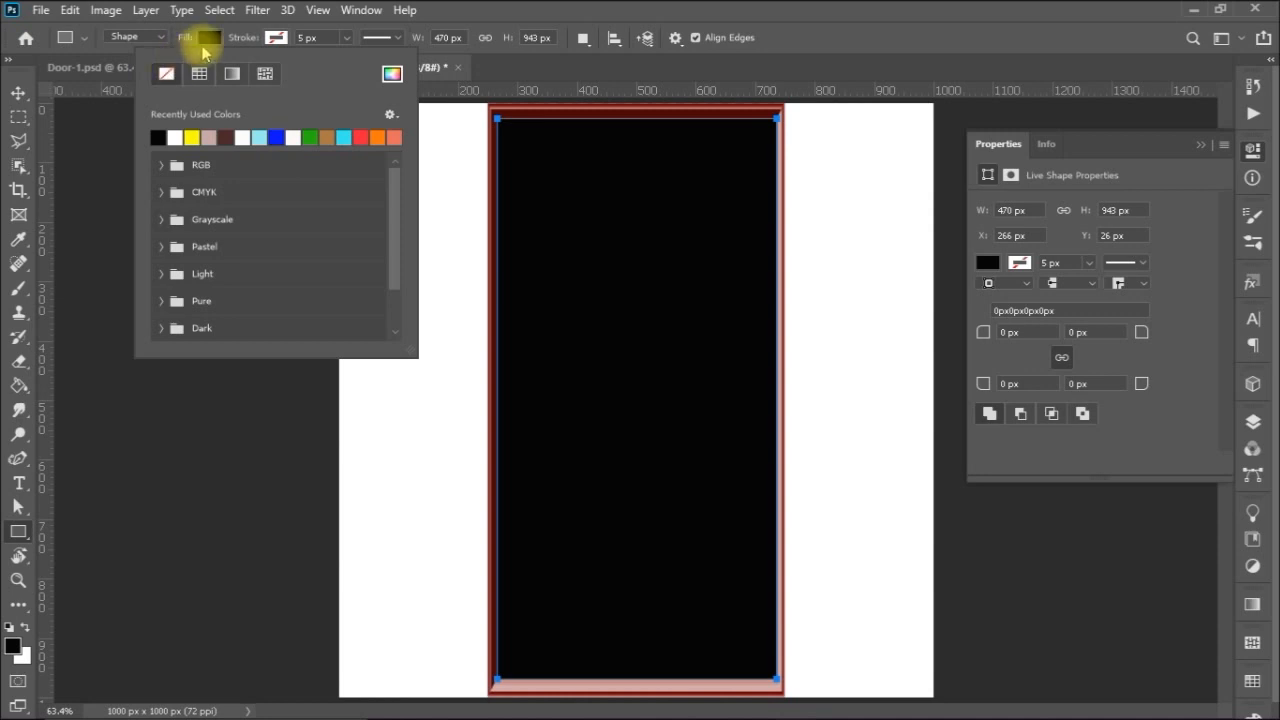
pyautogui.click(207, 37)
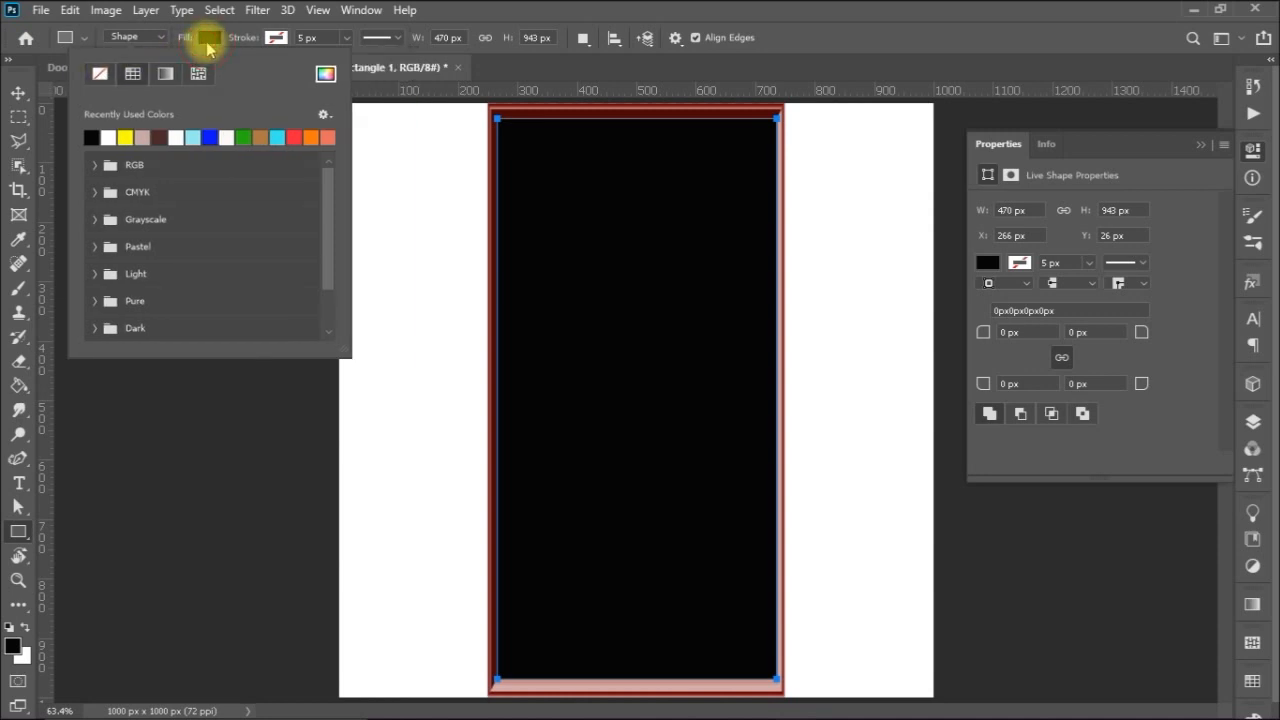
pyautogui.click(166, 74)
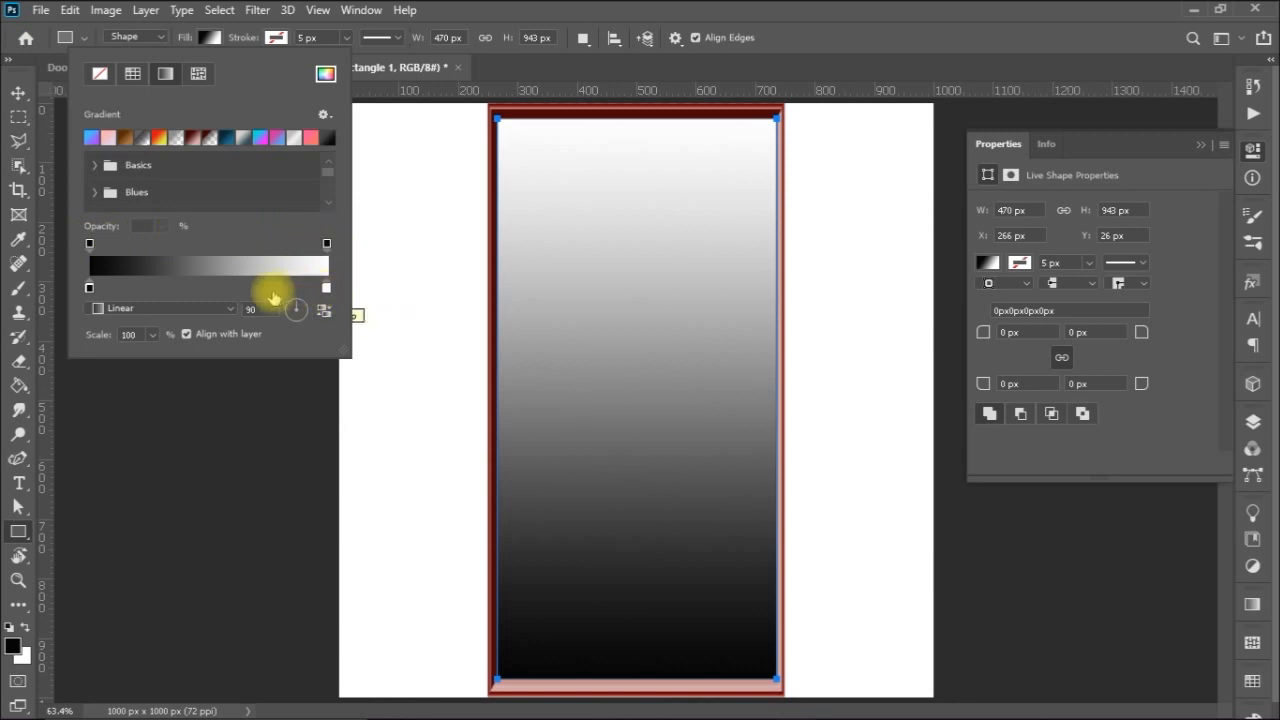
# - Set the gradient's black colour stop to dark red 490000, sampled from the frame's dark upper edge
pyautogui.doubleClick(90, 289)
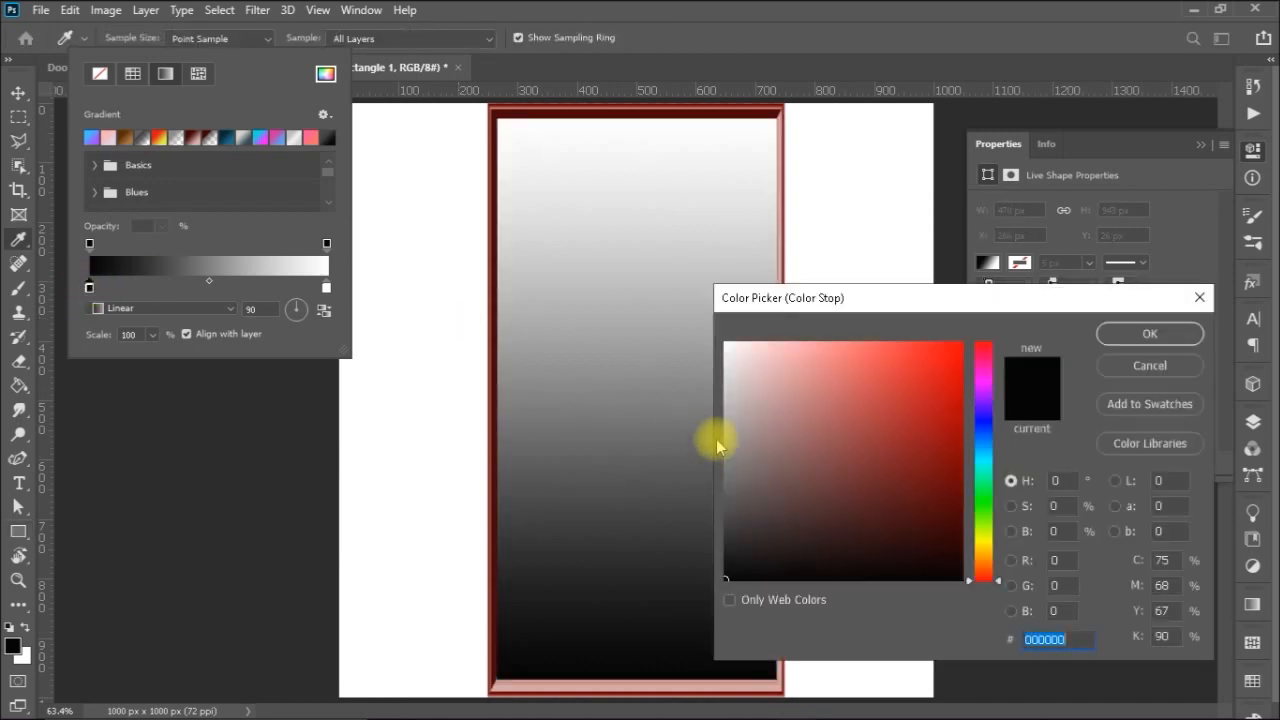
pyautogui.click(510, 104)
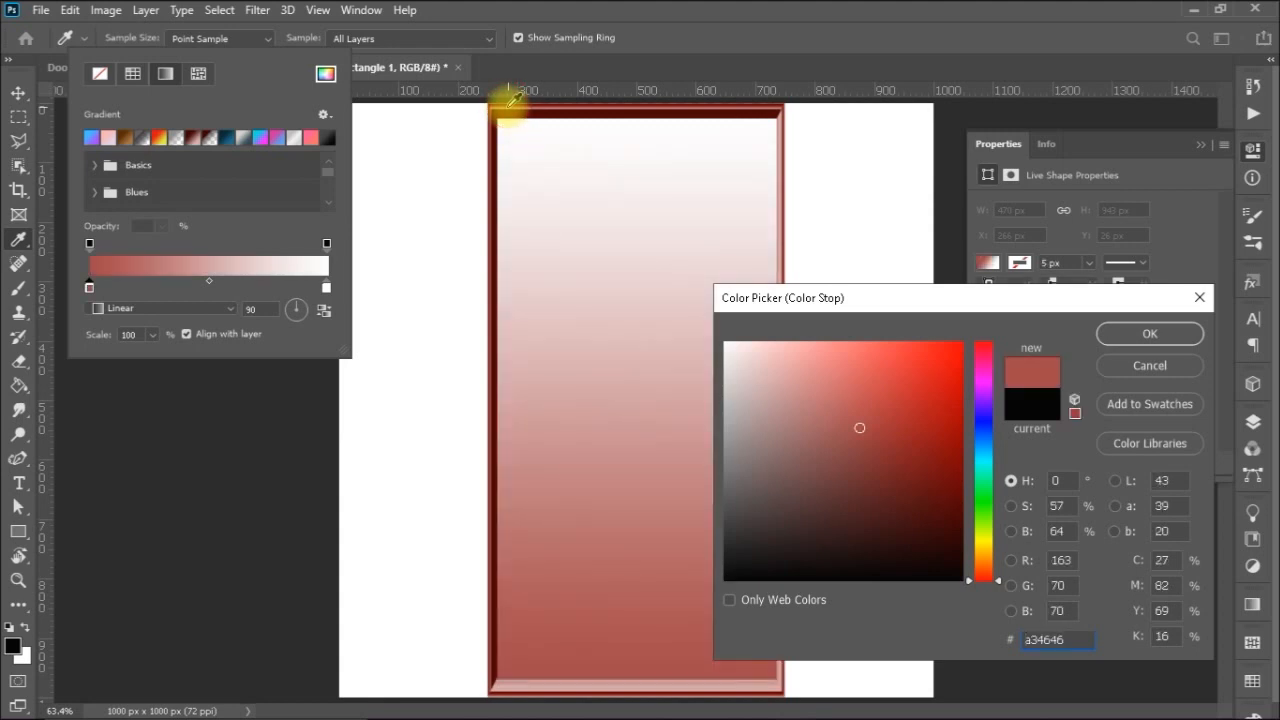
pyautogui.click(508, 107)
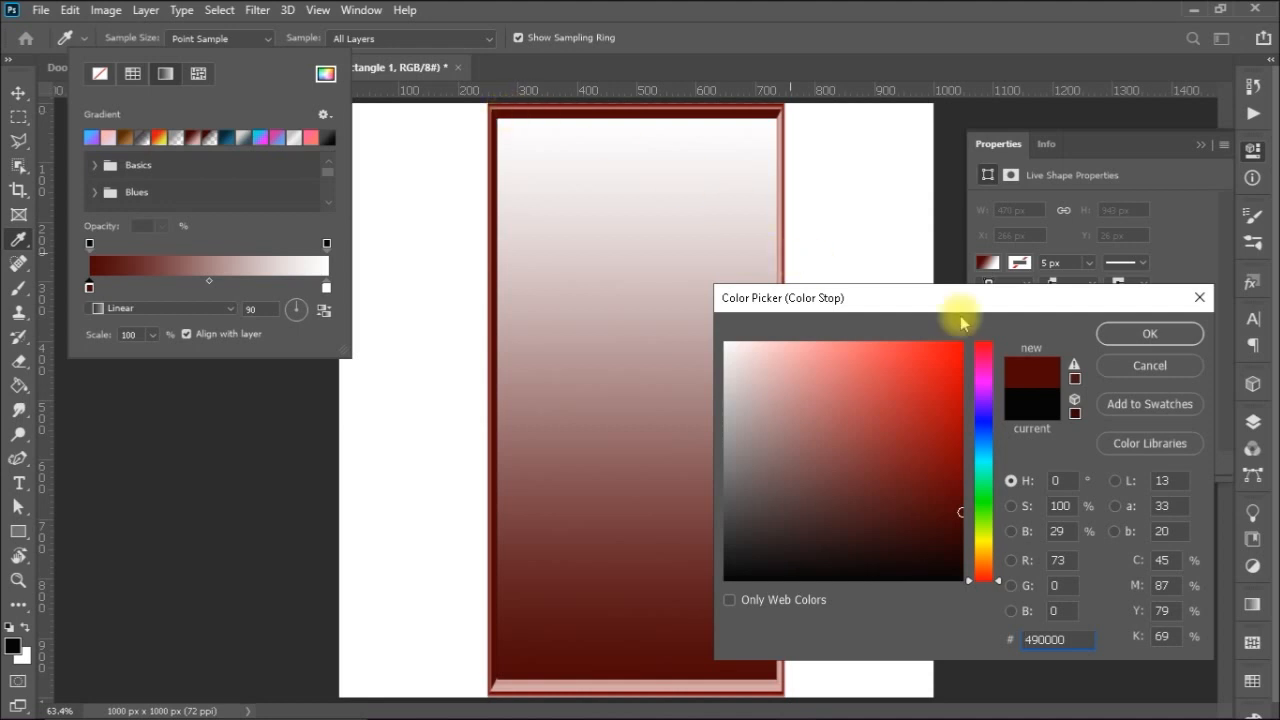
pyautogui.click(1140, 340)
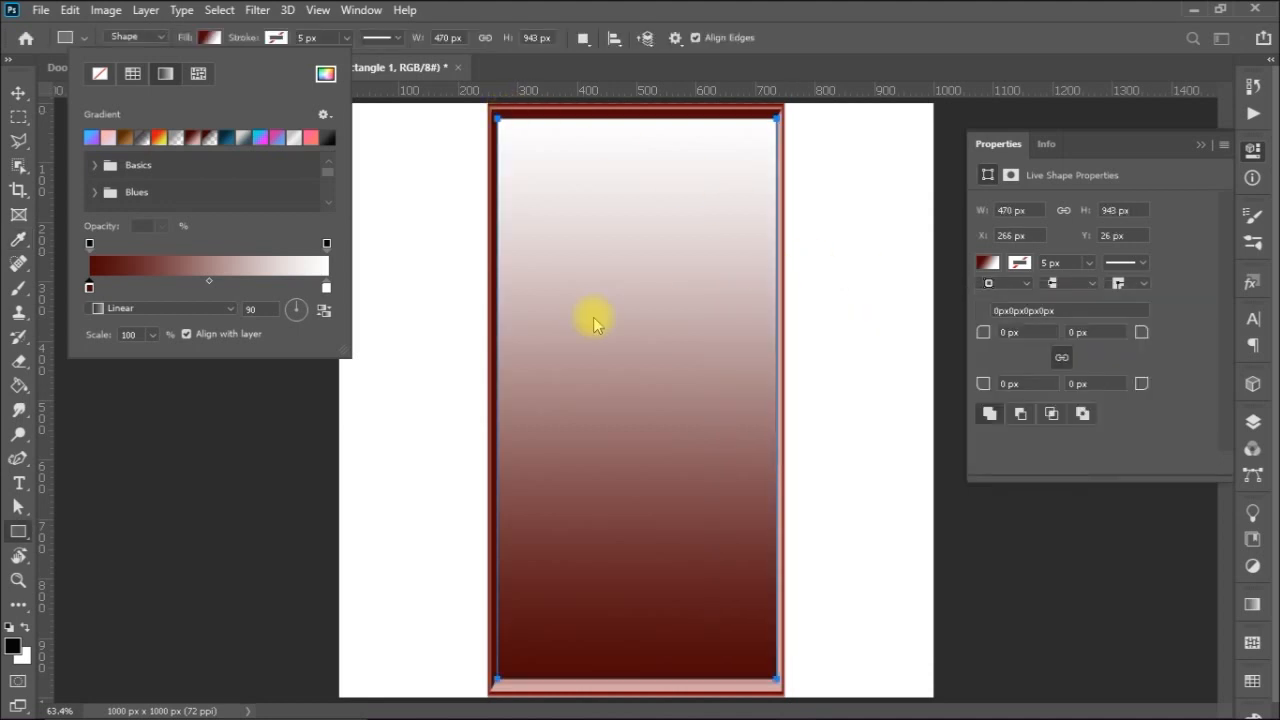
# - Set the gradient's white colour stop to light pink d8b1b1, sampled from the frame's lower edge
pyautogui.click(326, 289)
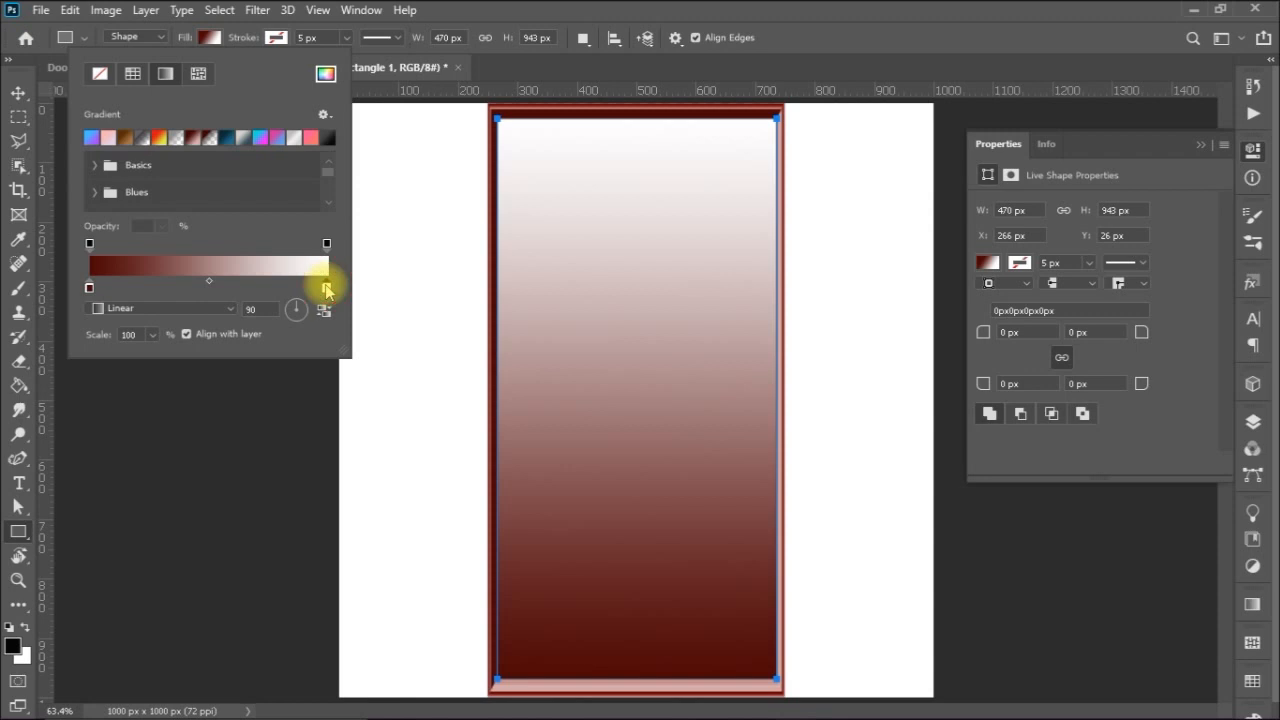
pyautogui.doubleClick(326, 289)
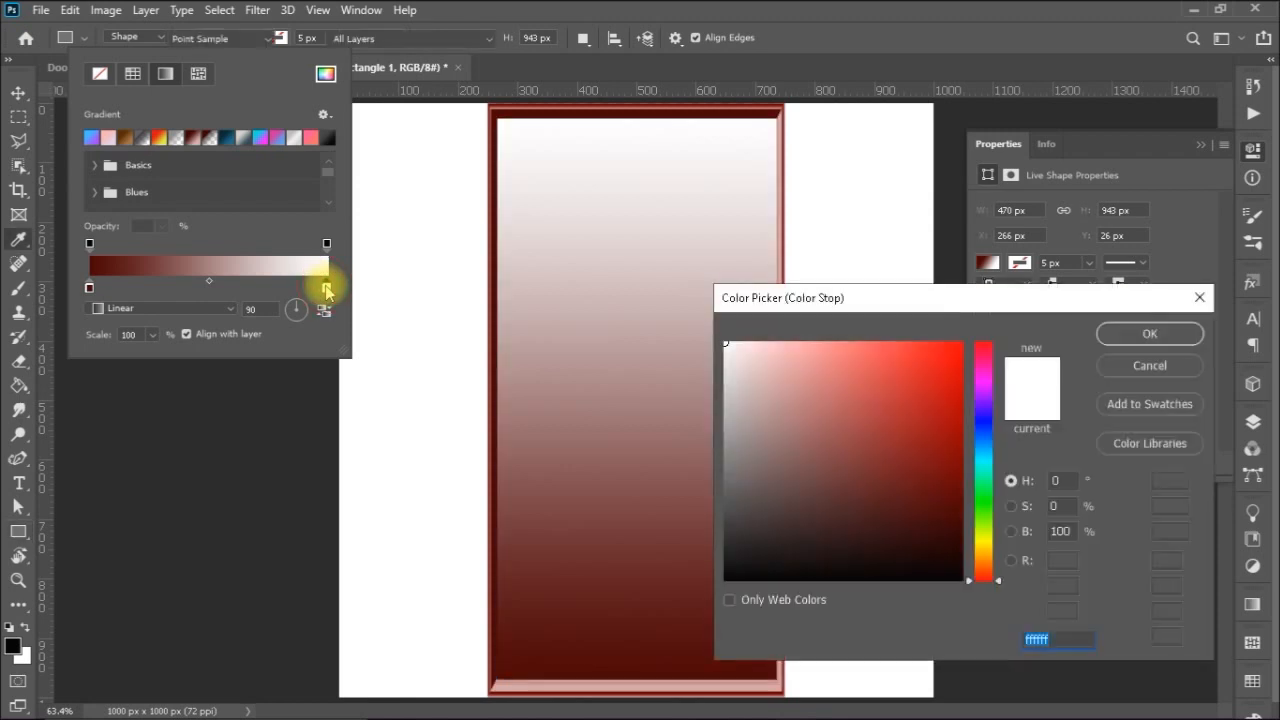
pyautogui.click(667, 676)
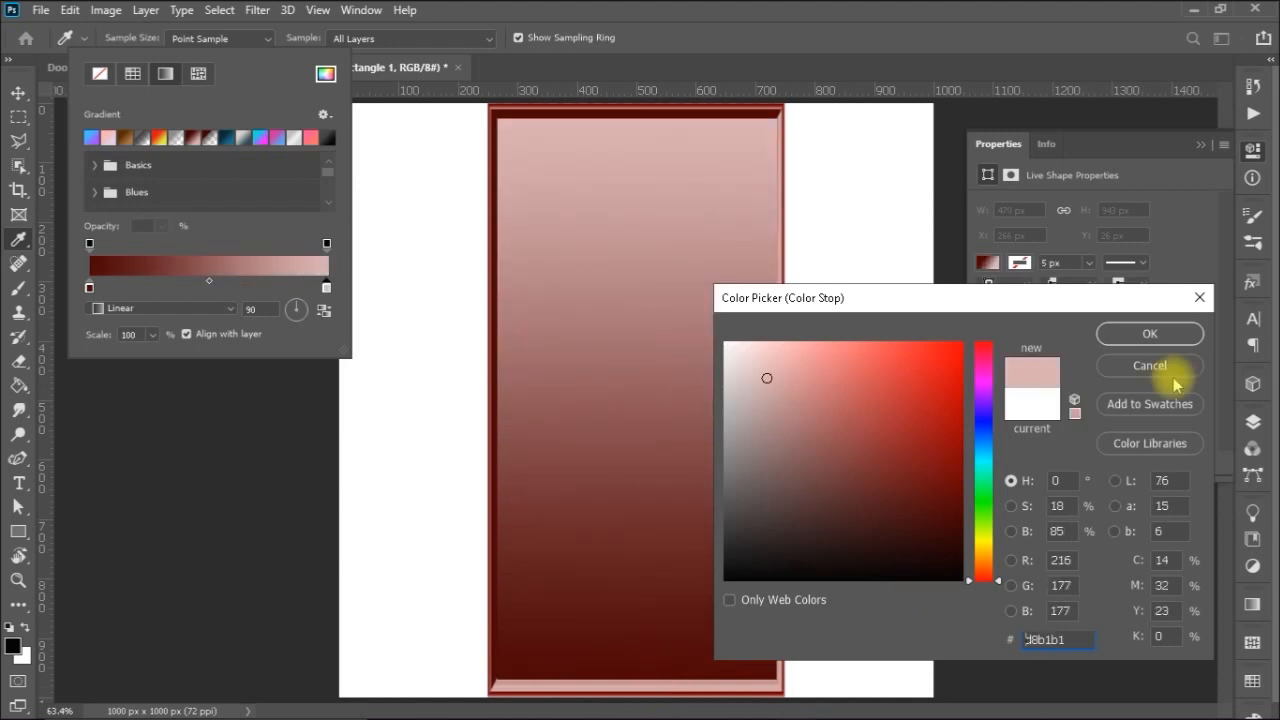
pyautogui.click(1158, 337)
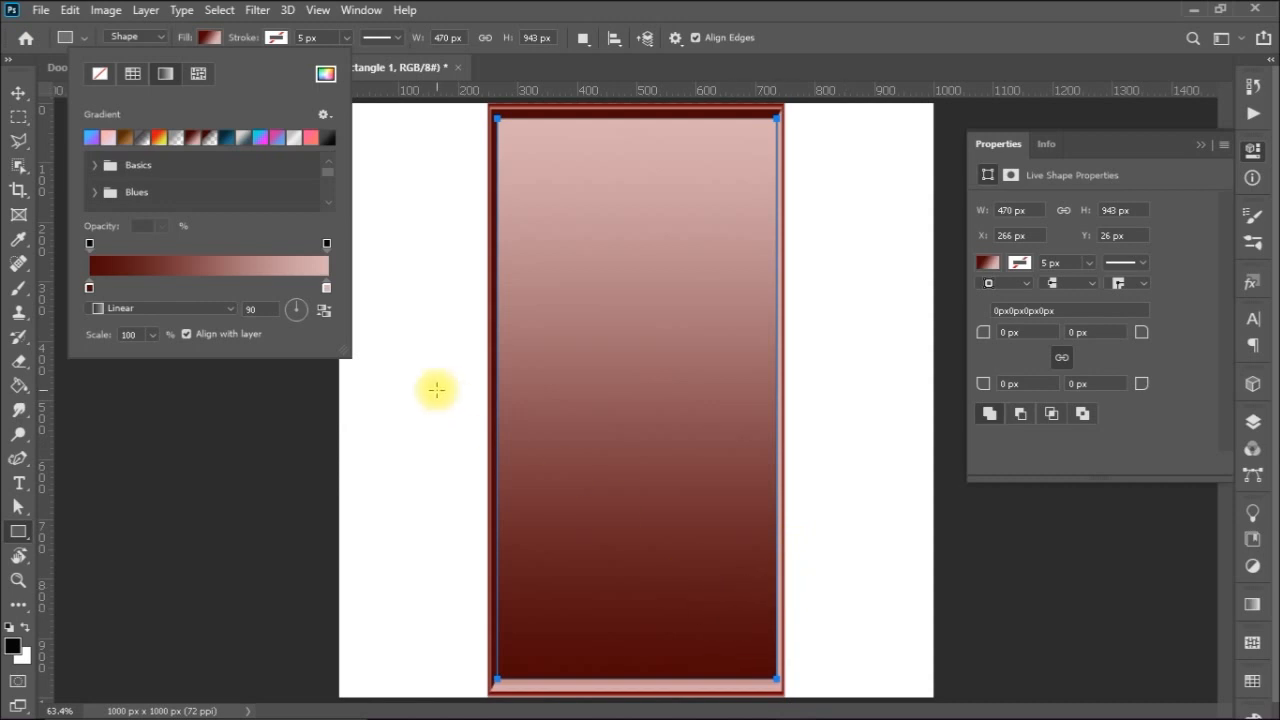
# - Reverse the rectangle's gradient and set its angle to 135 degrees
pyautogui.click(324, 311)
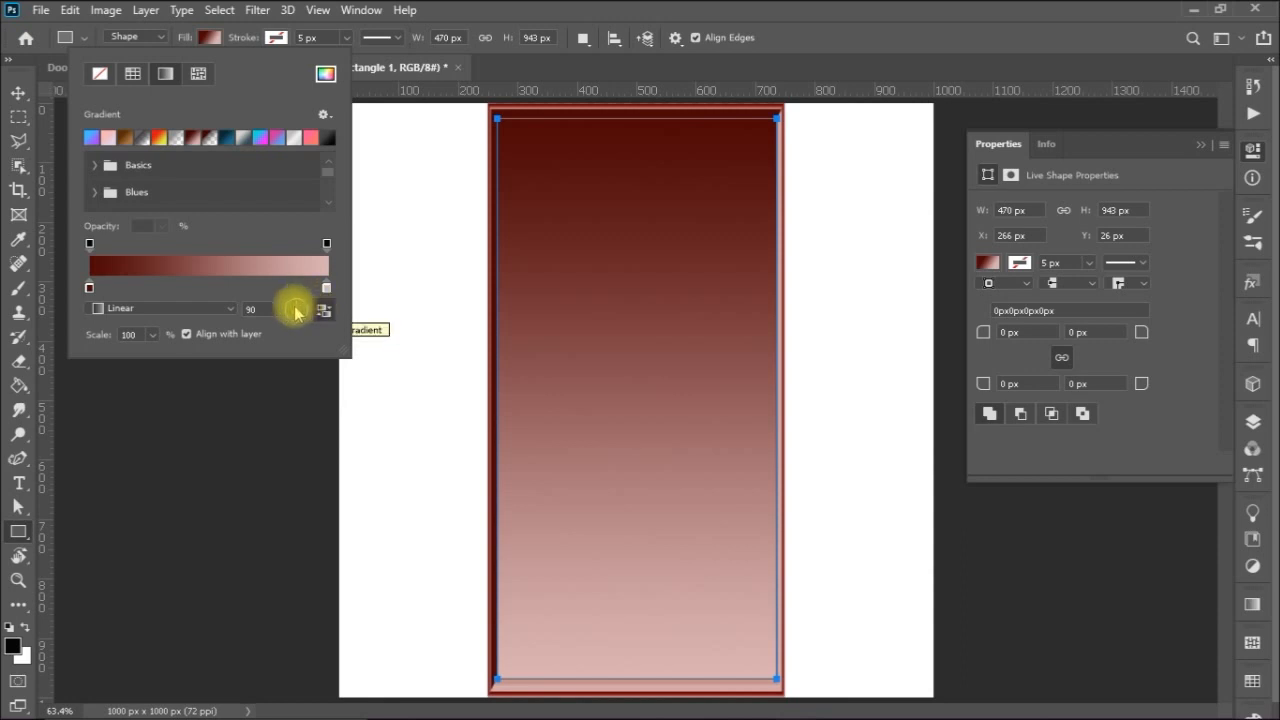
pyautogui.doubleClick(258, 309)
pyautogui.press('BackSpace')
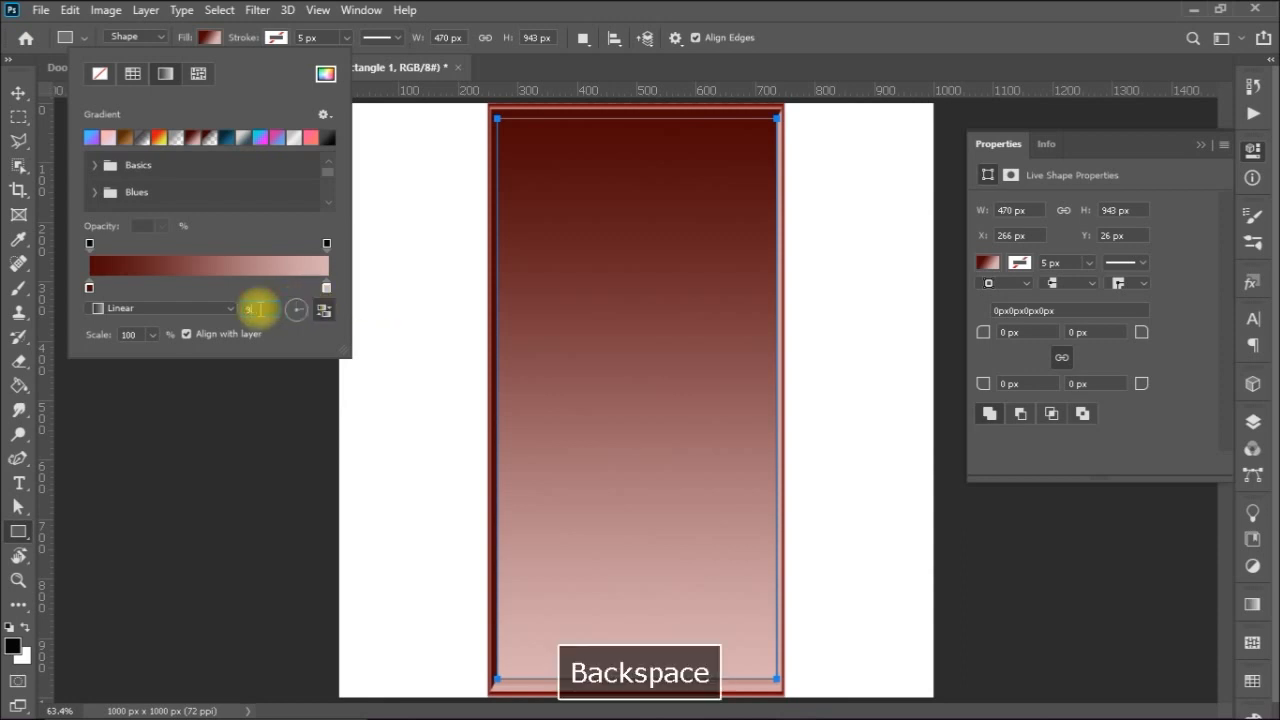
pyautogui.write('13')
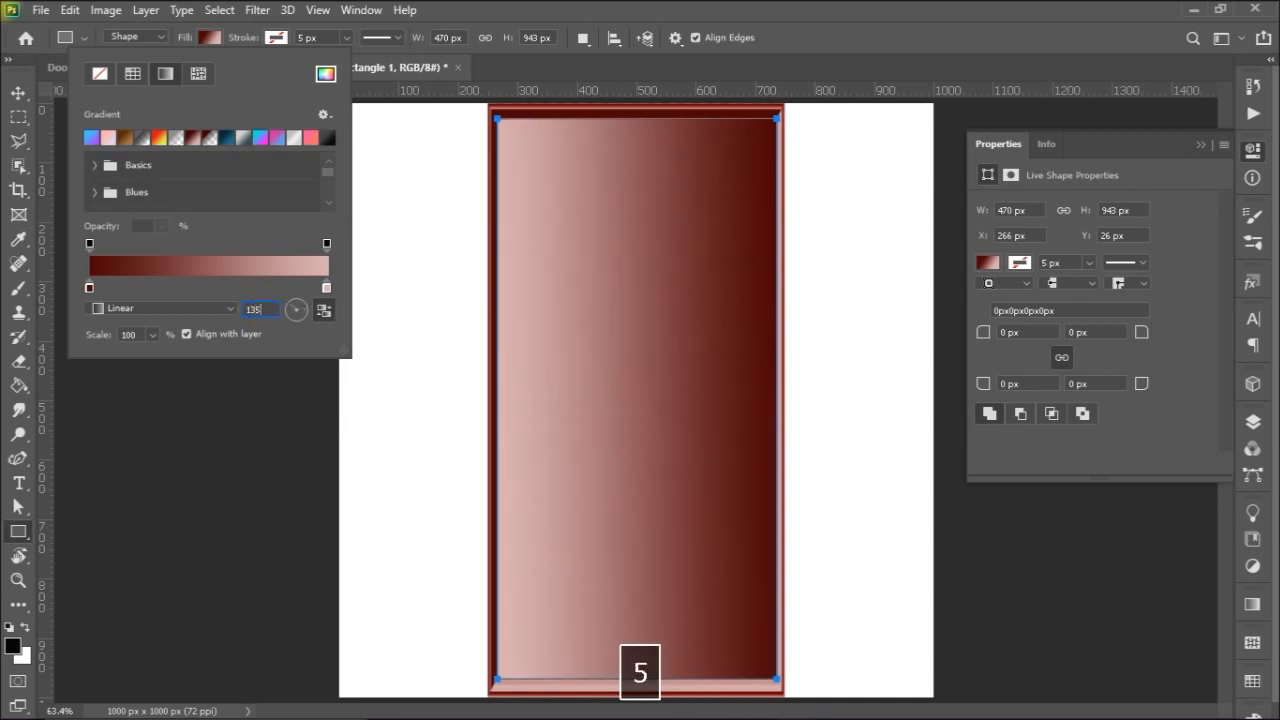
pyautogui.write('5')
pyautogui.click(258, 309)
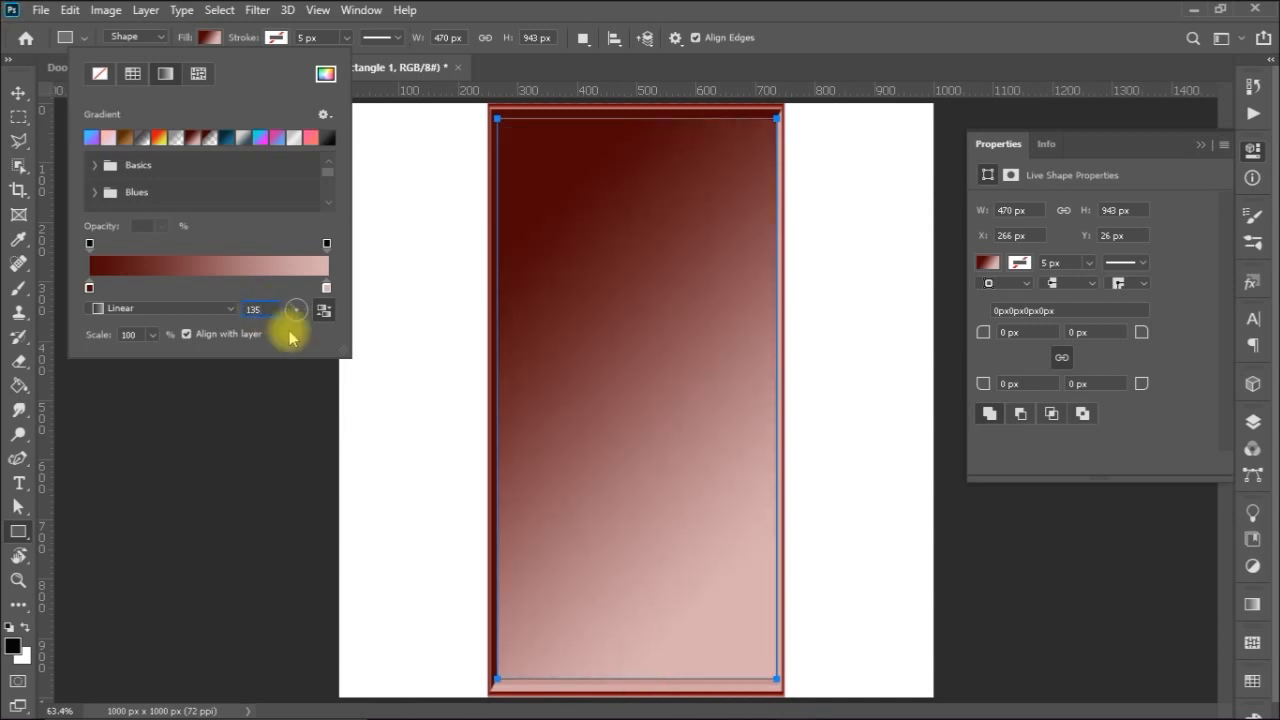
pyautogui.press('Return')
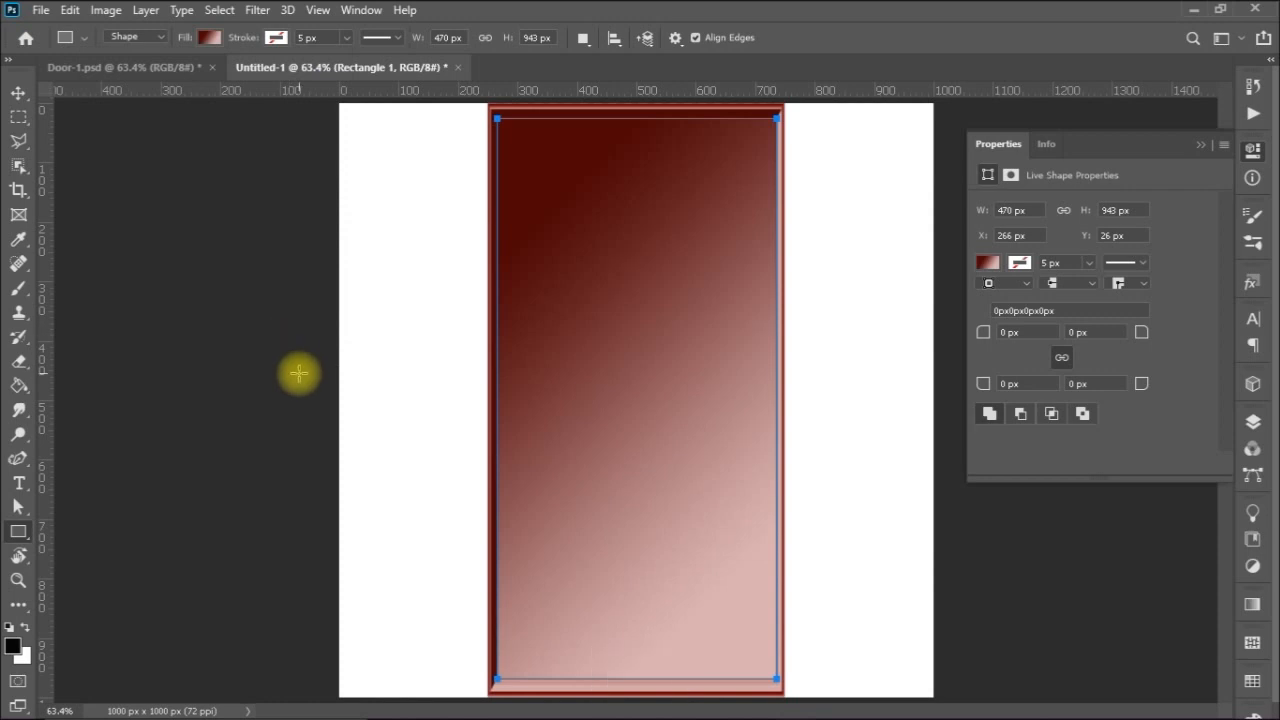
# - Add a new layer and start the Picture Frame filter on it with the frame style 46: Dual Rounded Art Frame1
pyautogui.hotkey('ctrl', 'shift', 'n')
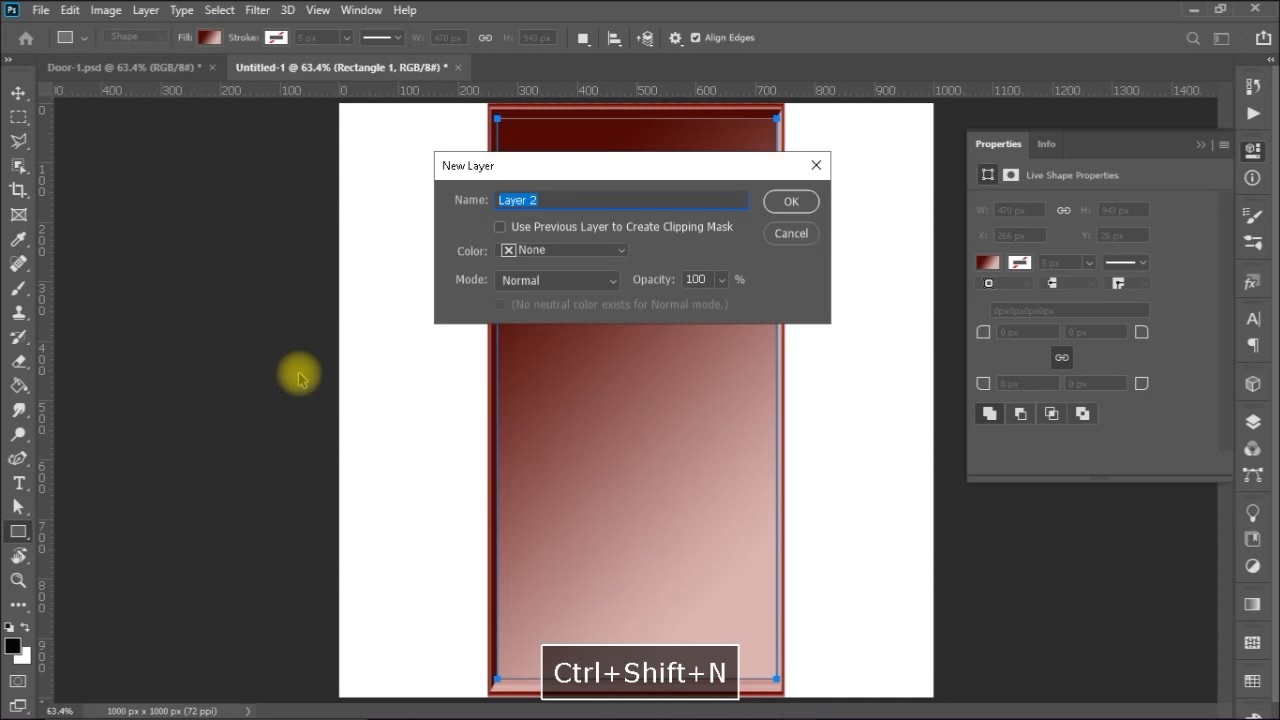
pyautogui.press('Return')
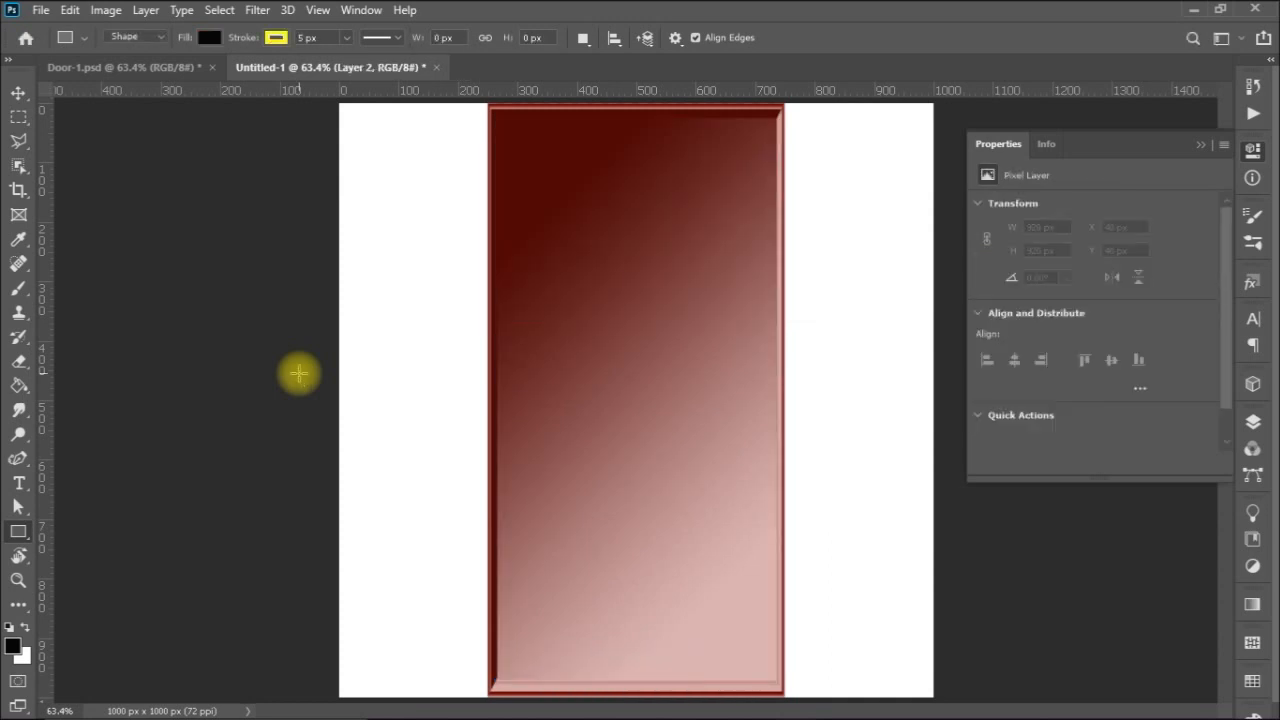
pyautogui.click(257, 12)
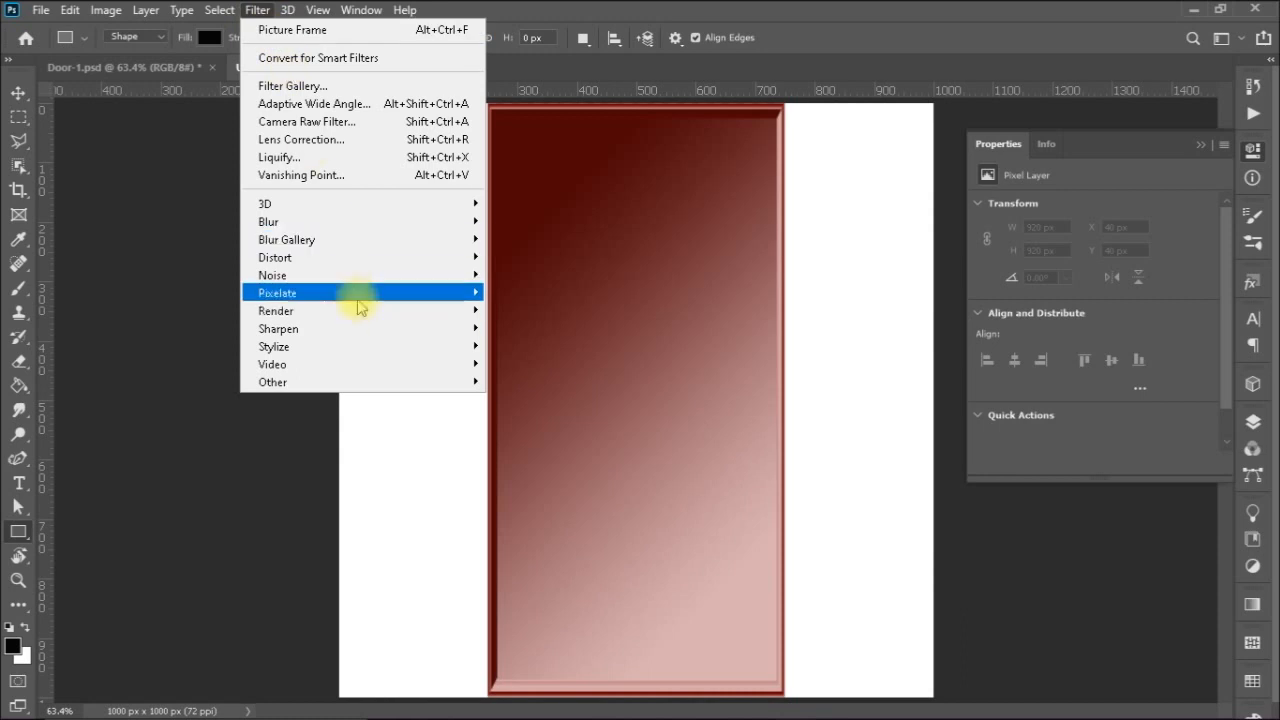
pyautogui.moveTo(414, 310)
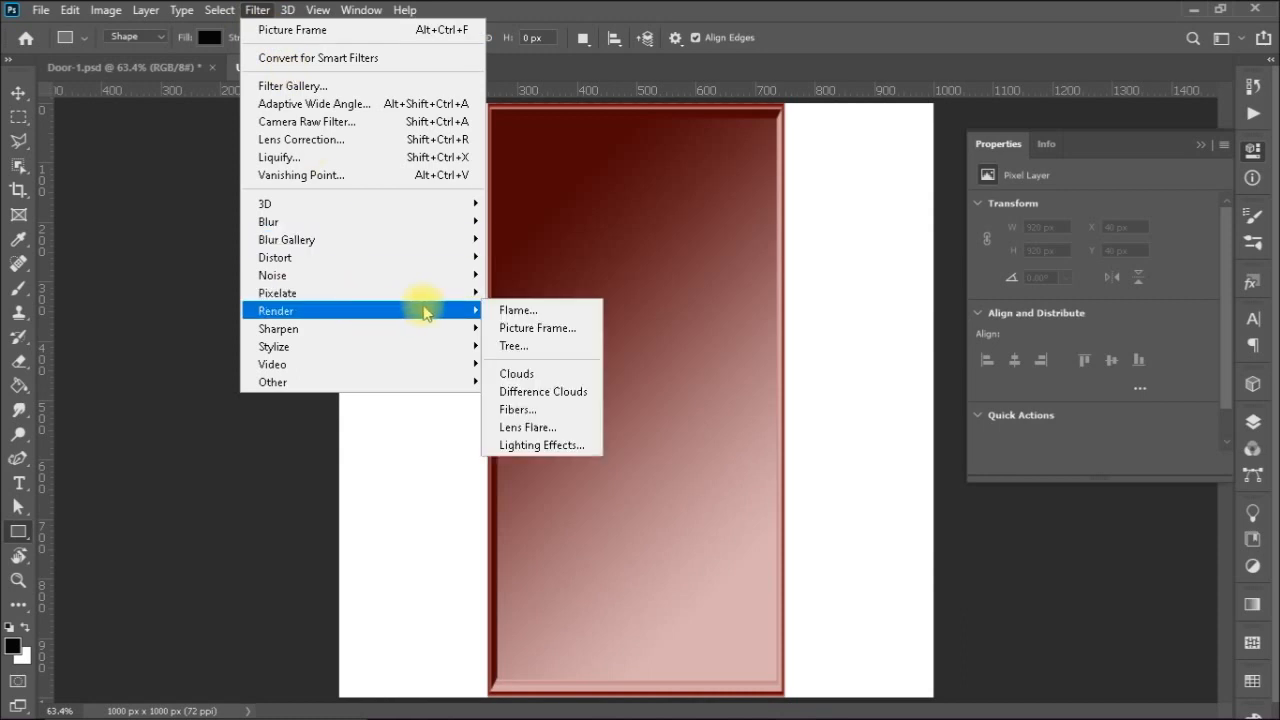
pyautogui.click(523, 330)
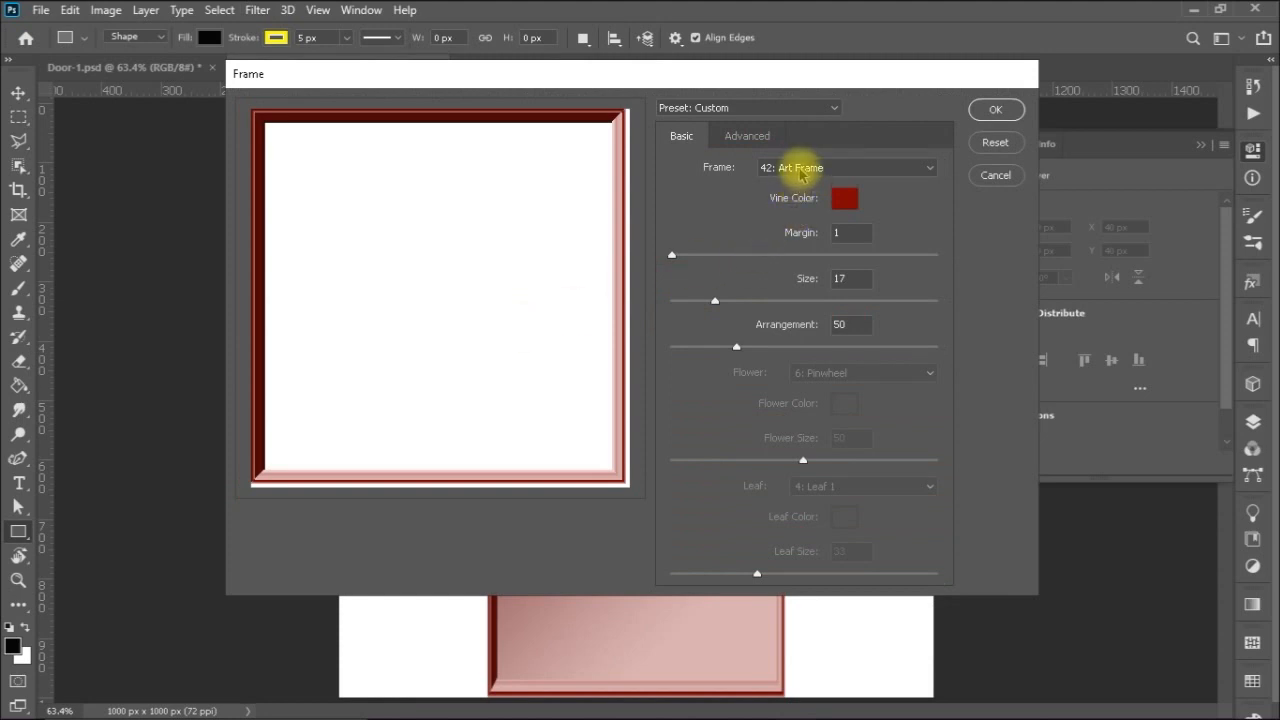
pyautogui.click(808, 170)
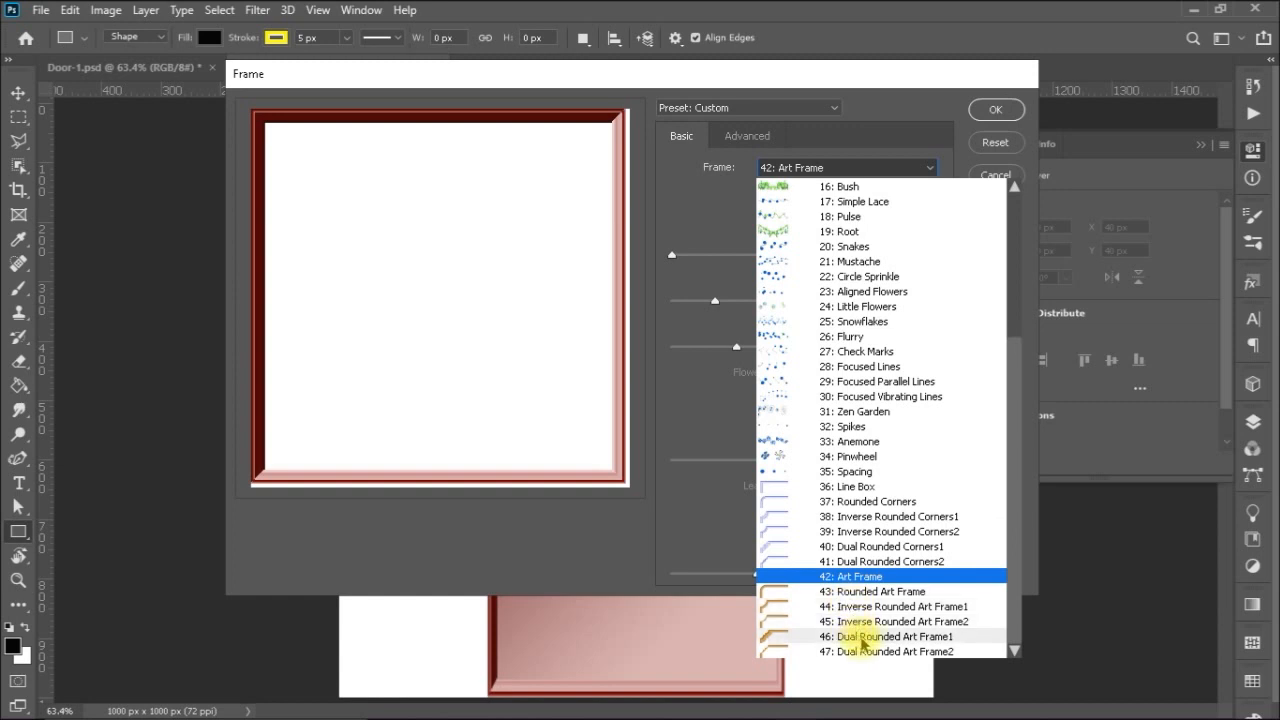
pyautogui.click(862, 637)
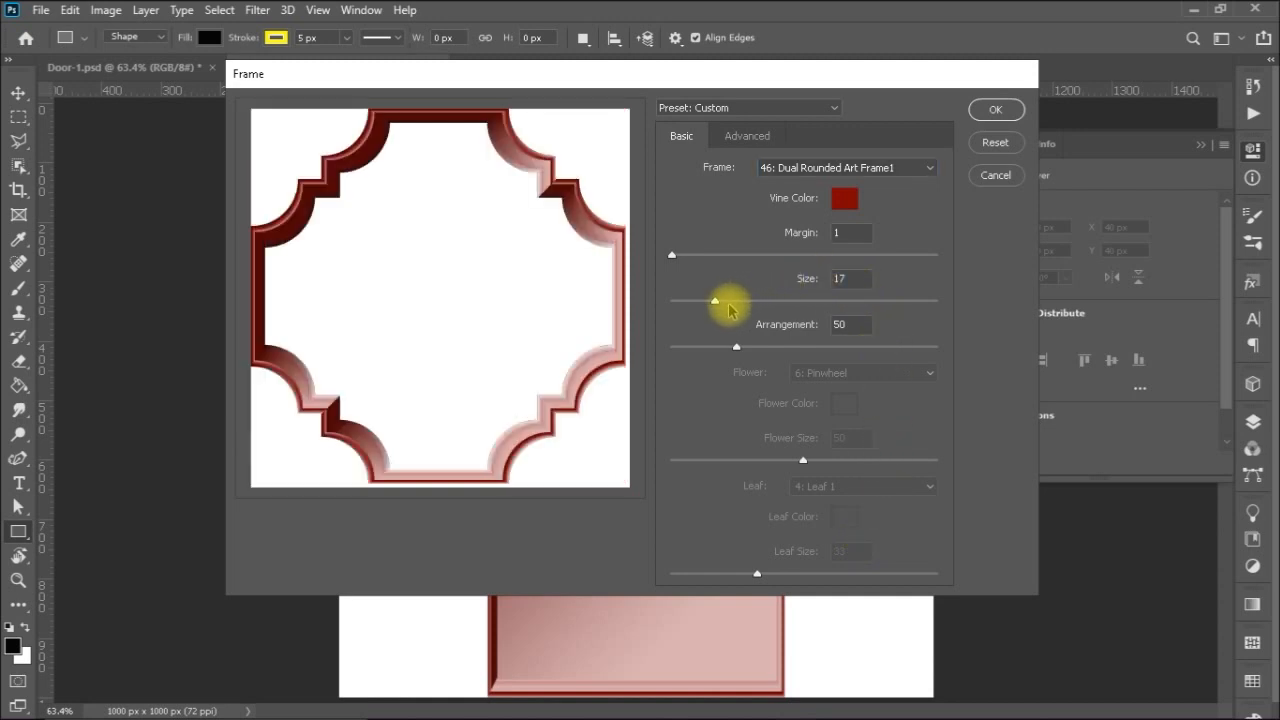
# - Set the new frame's size to 13 and its margin to 10
pyautogui.moveTo(716, 305); pyautogui.dragTo(736, 307)
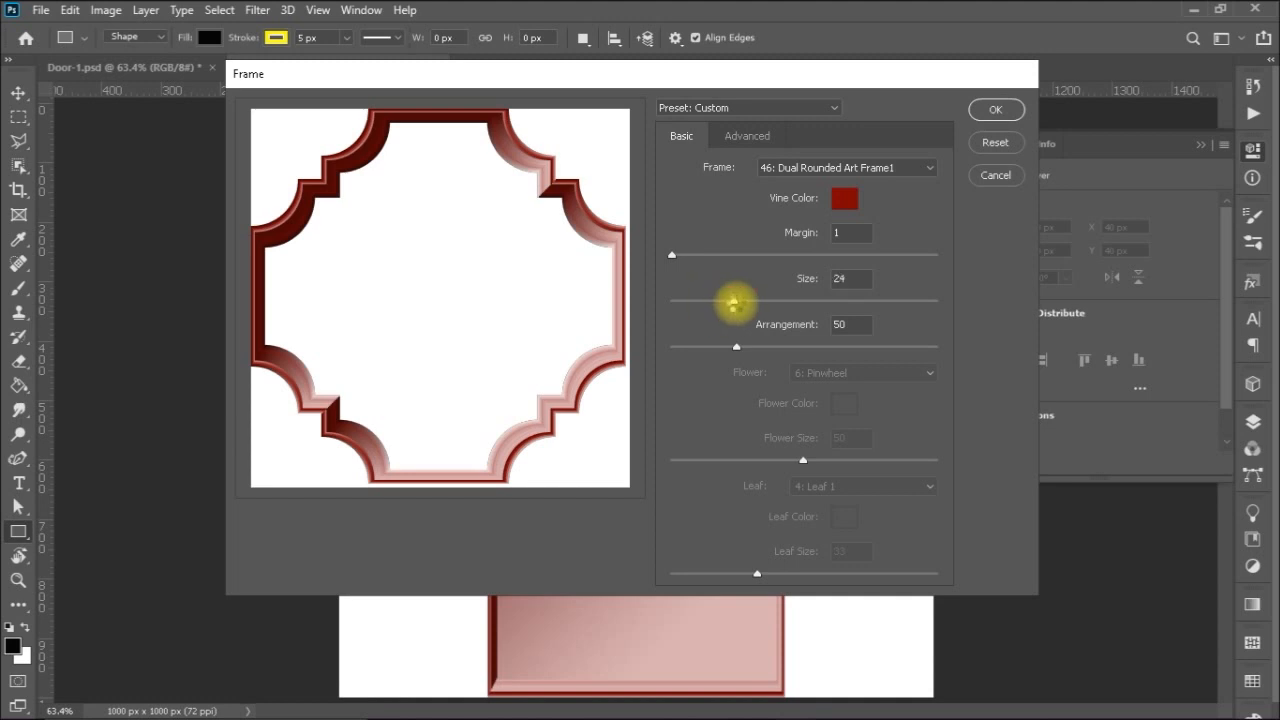
pyautogui.moveTo(735, 306); pyautogui.dragTo(704, 300)
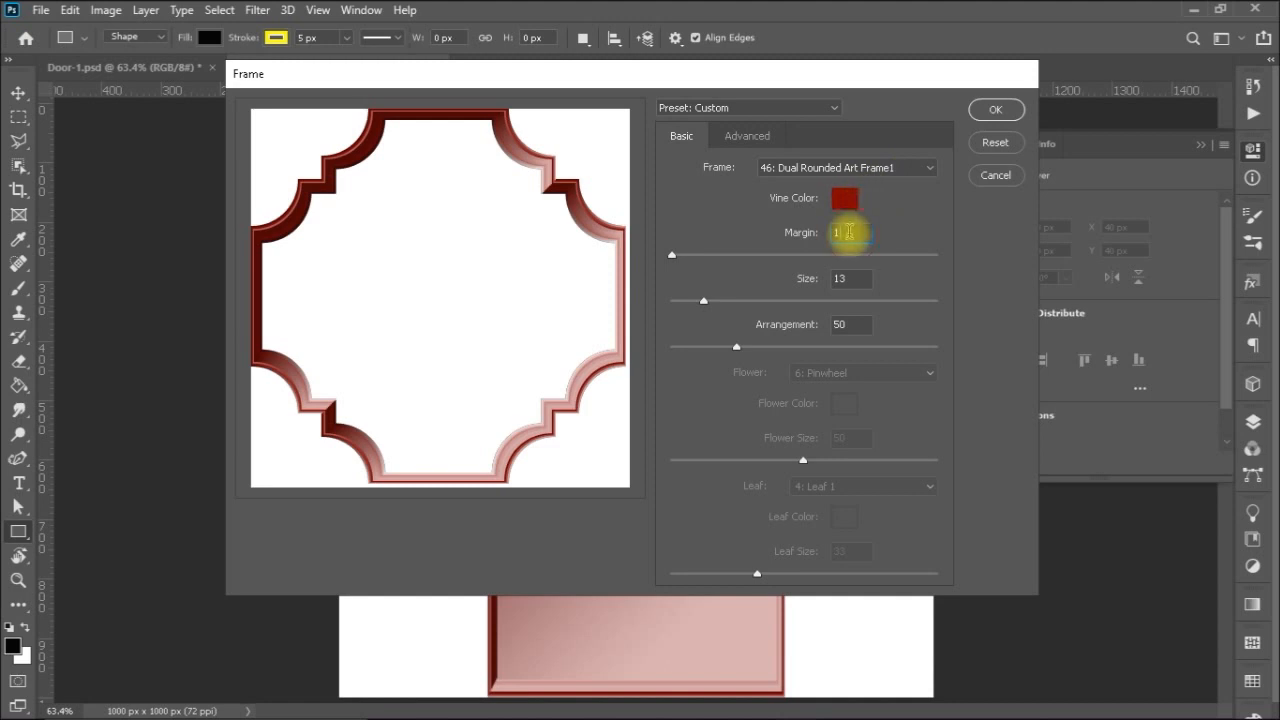
pyautogui.write('0')
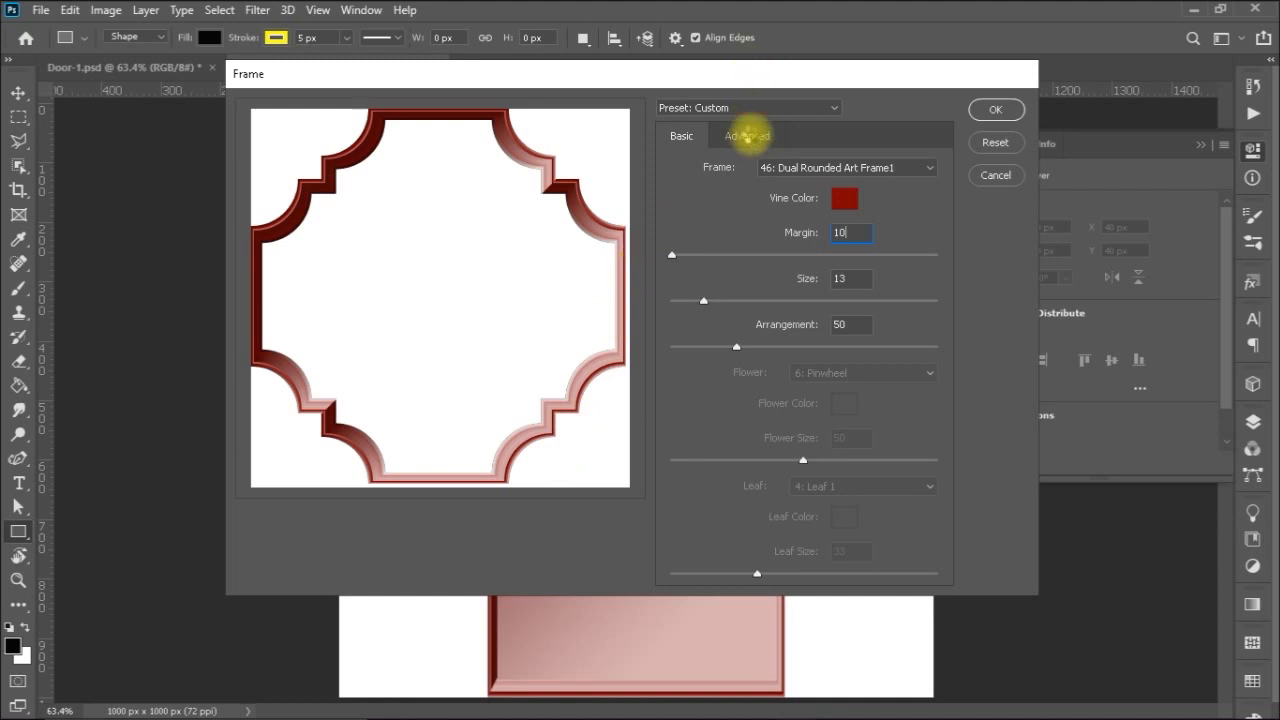
# - Set the number of lines of the new frame to 9
pyautogui.click(748, 135)
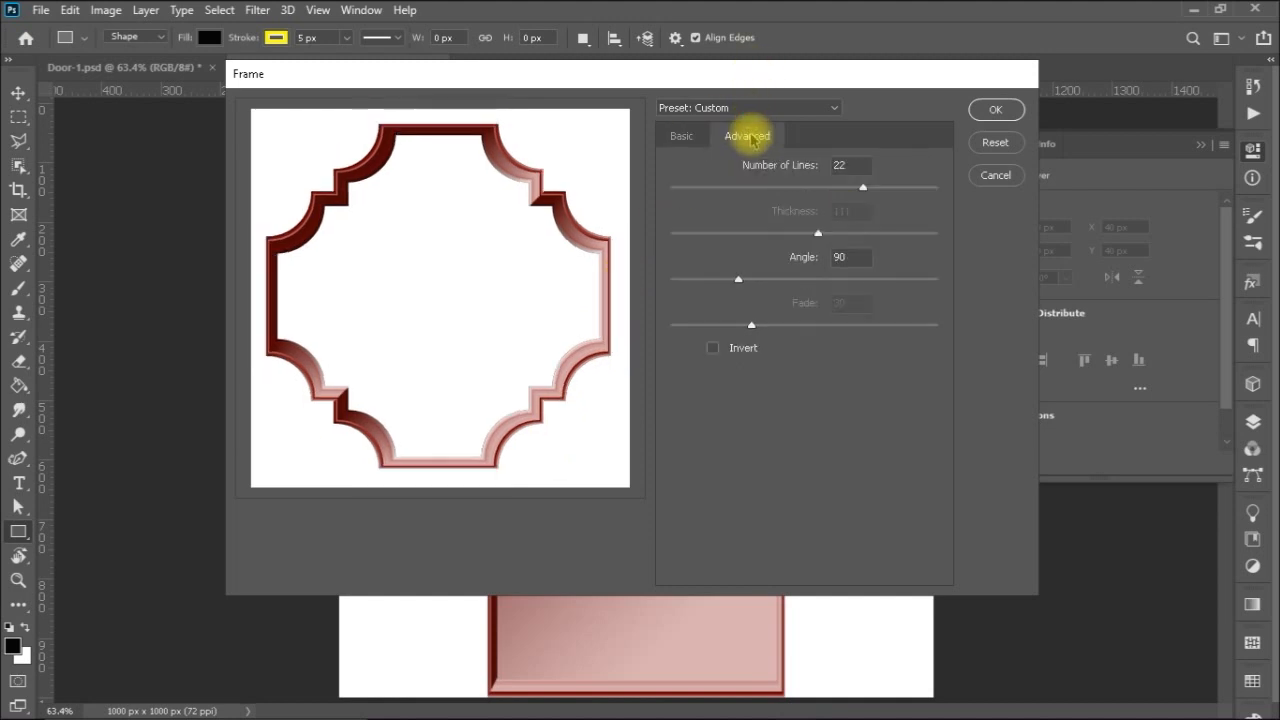
pyautogui.click(829, 173)
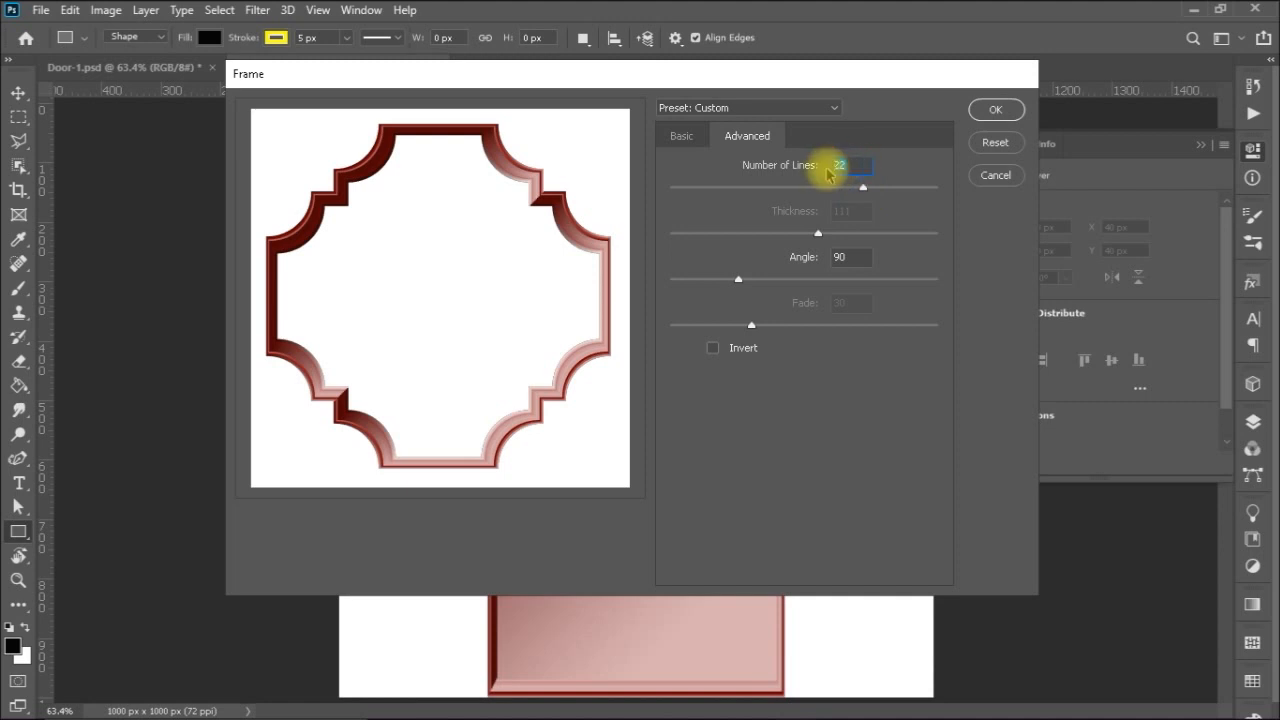
pyautogui.write('9')
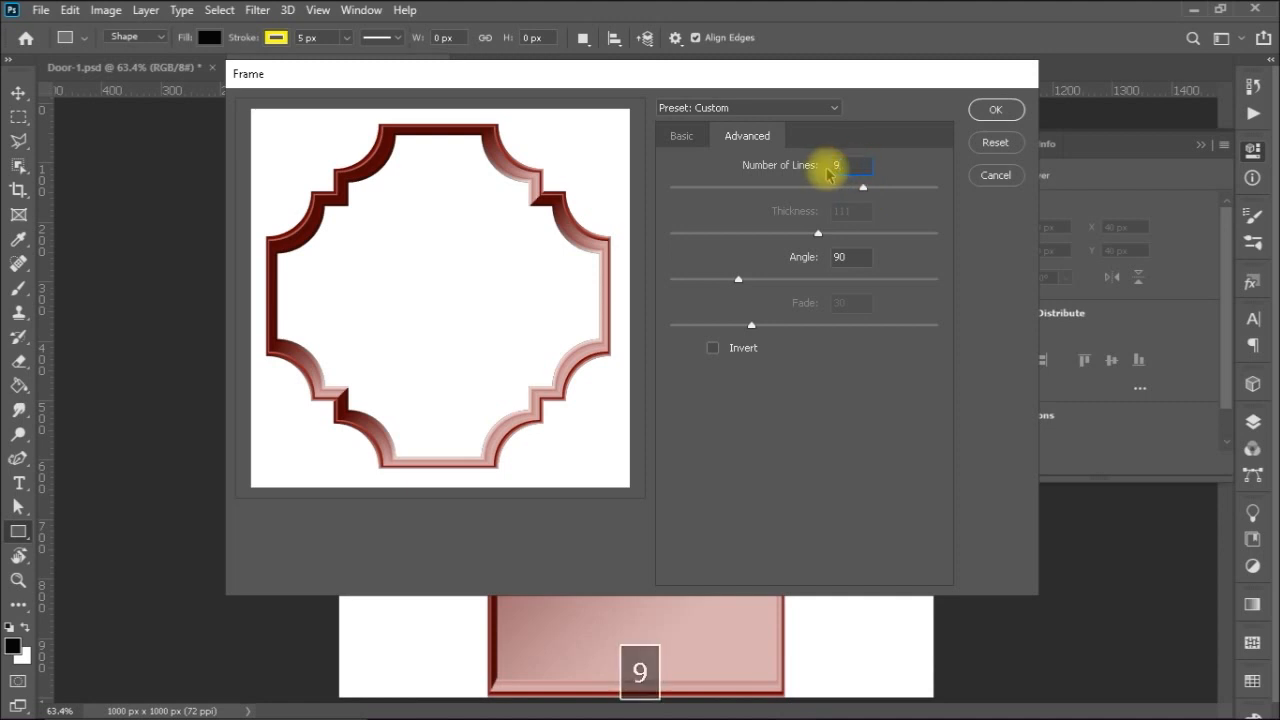
pyautogui.press('Tab')
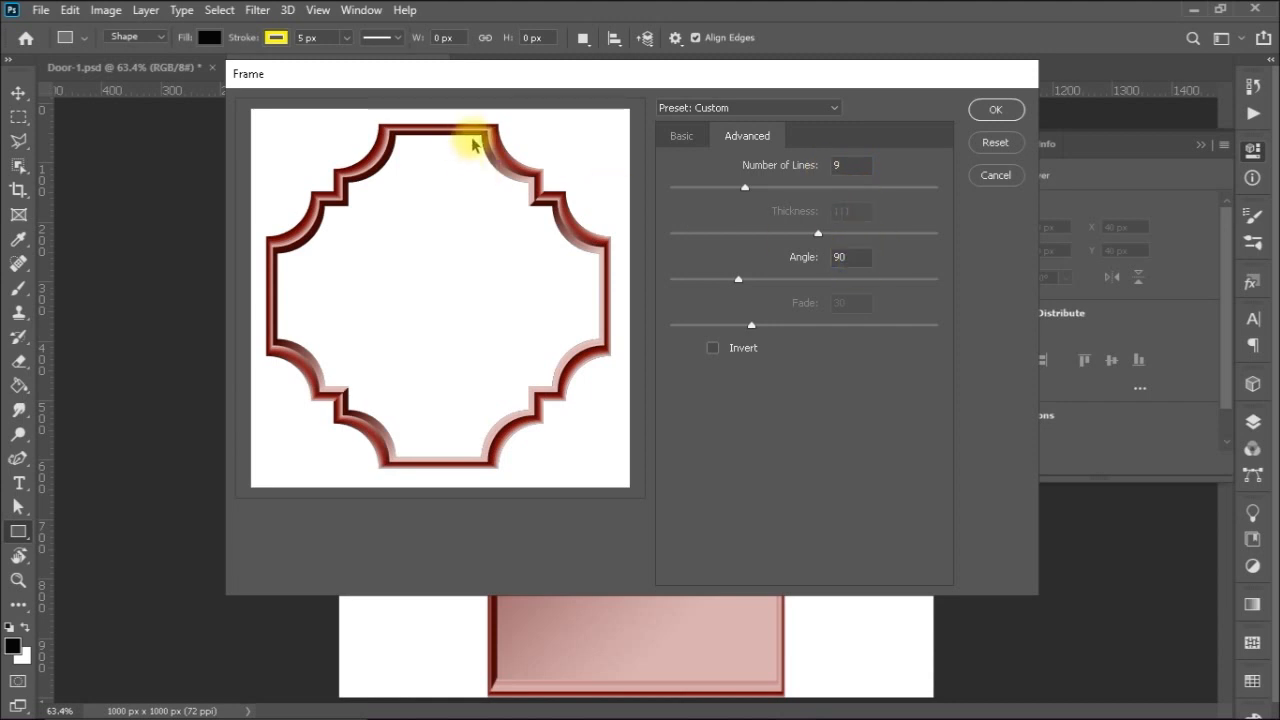
# - Try a smaller angle for the frame and set the angle back to 90
pyautogui.click(841, 257)
pyautogui.press('BackSpace')
pyautogui.write('7')
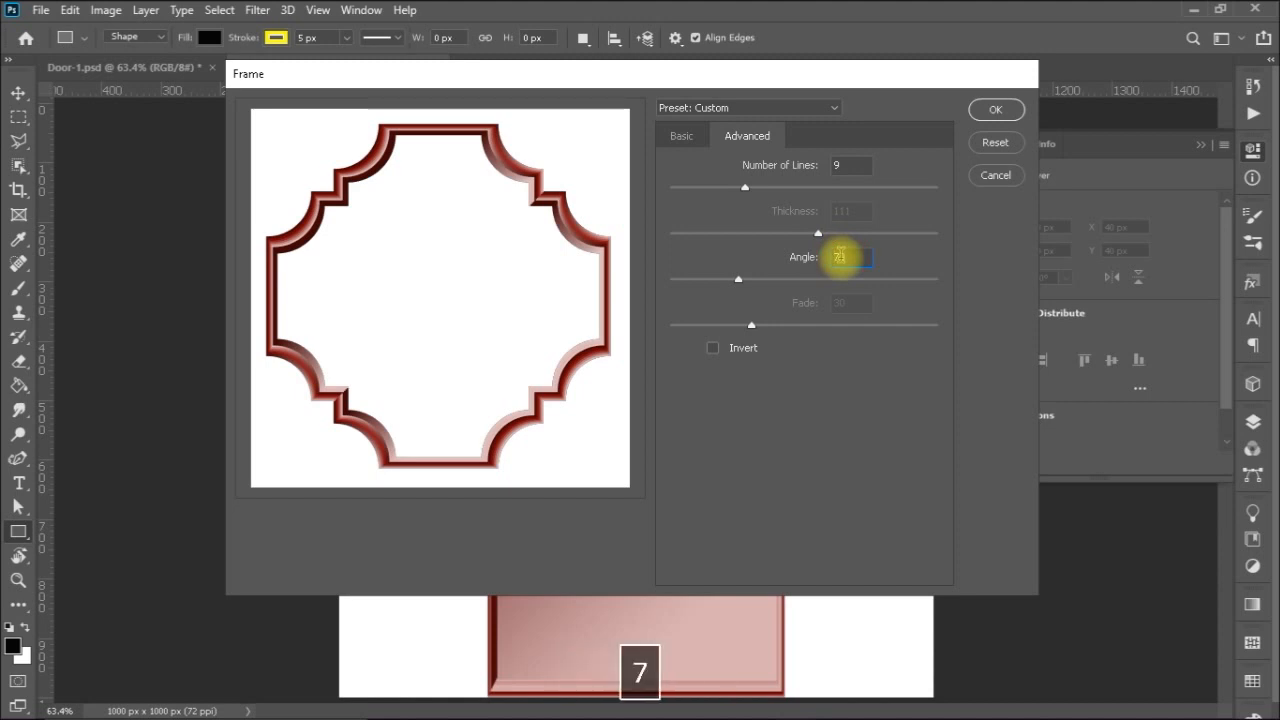
pyautogui.press('Tab')
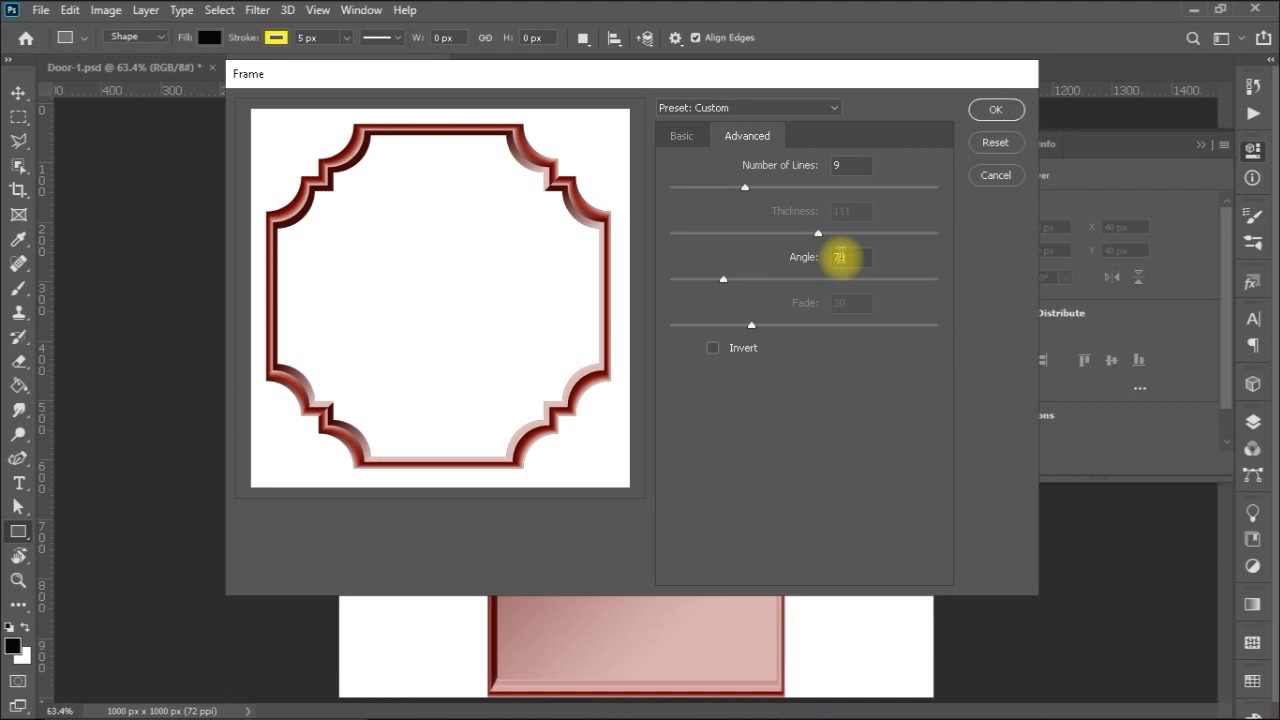
pyautogui.press('BackSpace')
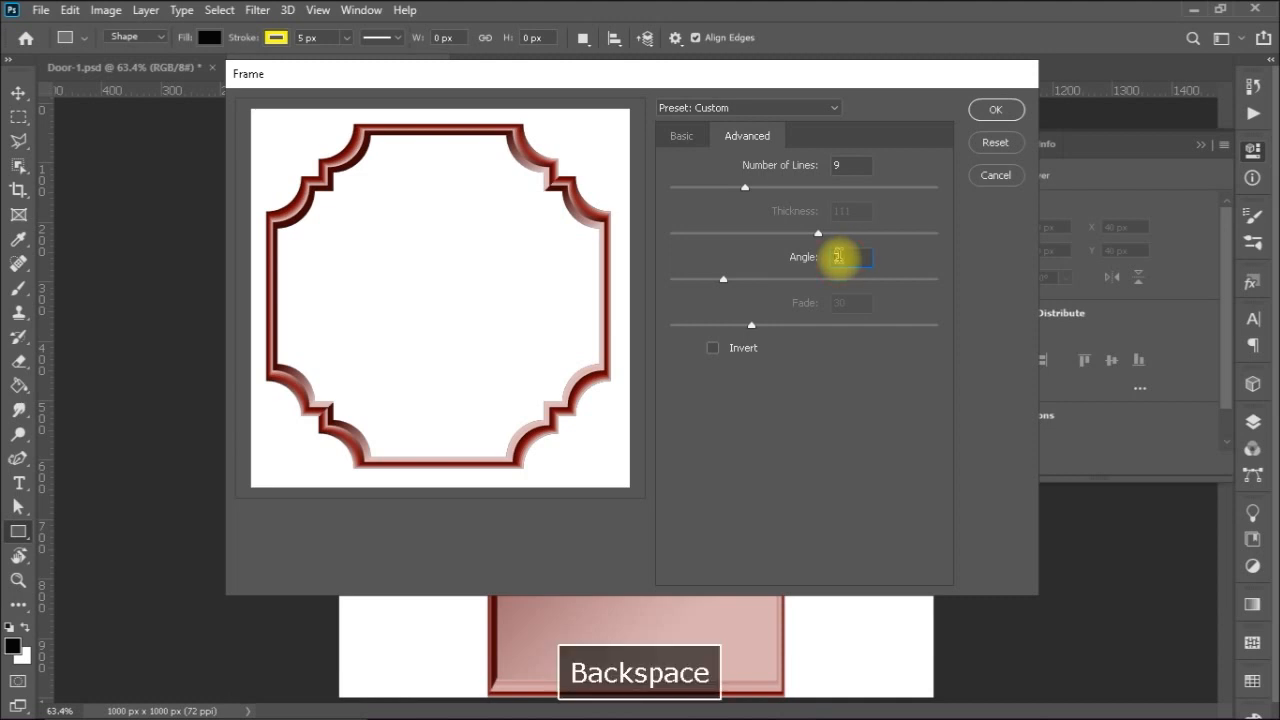
pyautogui.write('90')
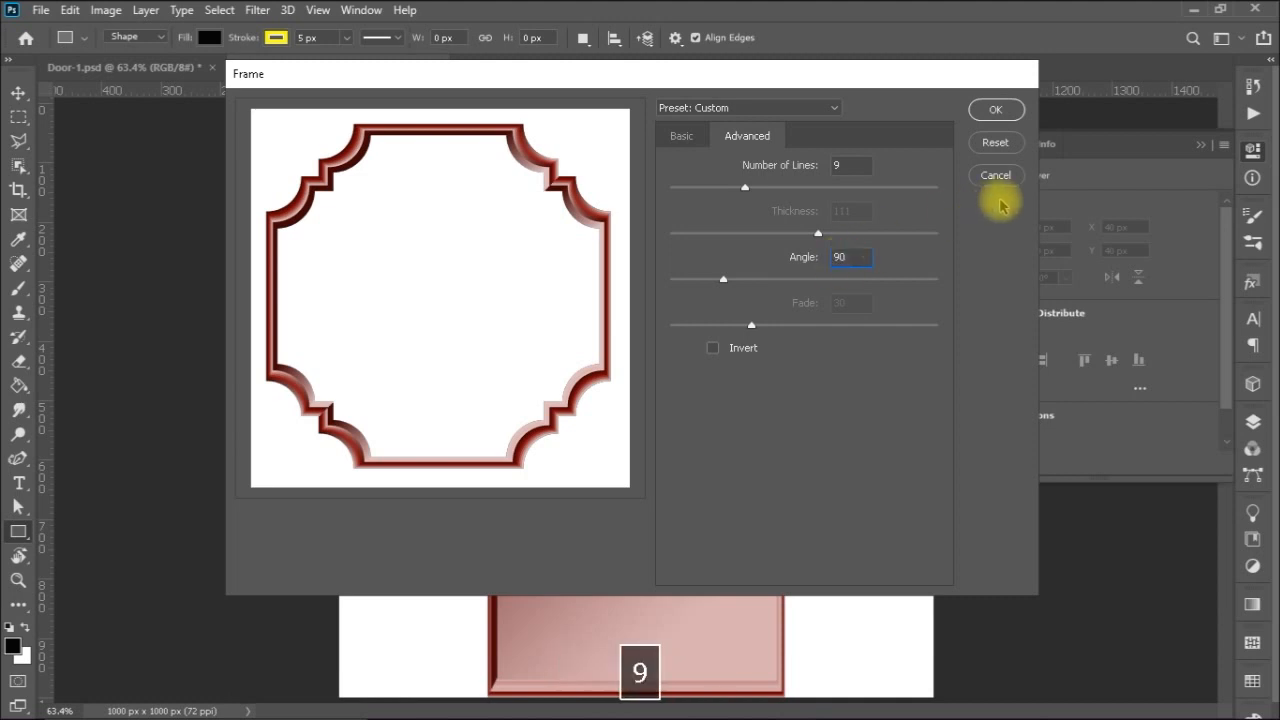
# - Apply the frame filter and scale the new frame's width to 40% while keeping its height at 100%
pyautogui.click(991, 113)
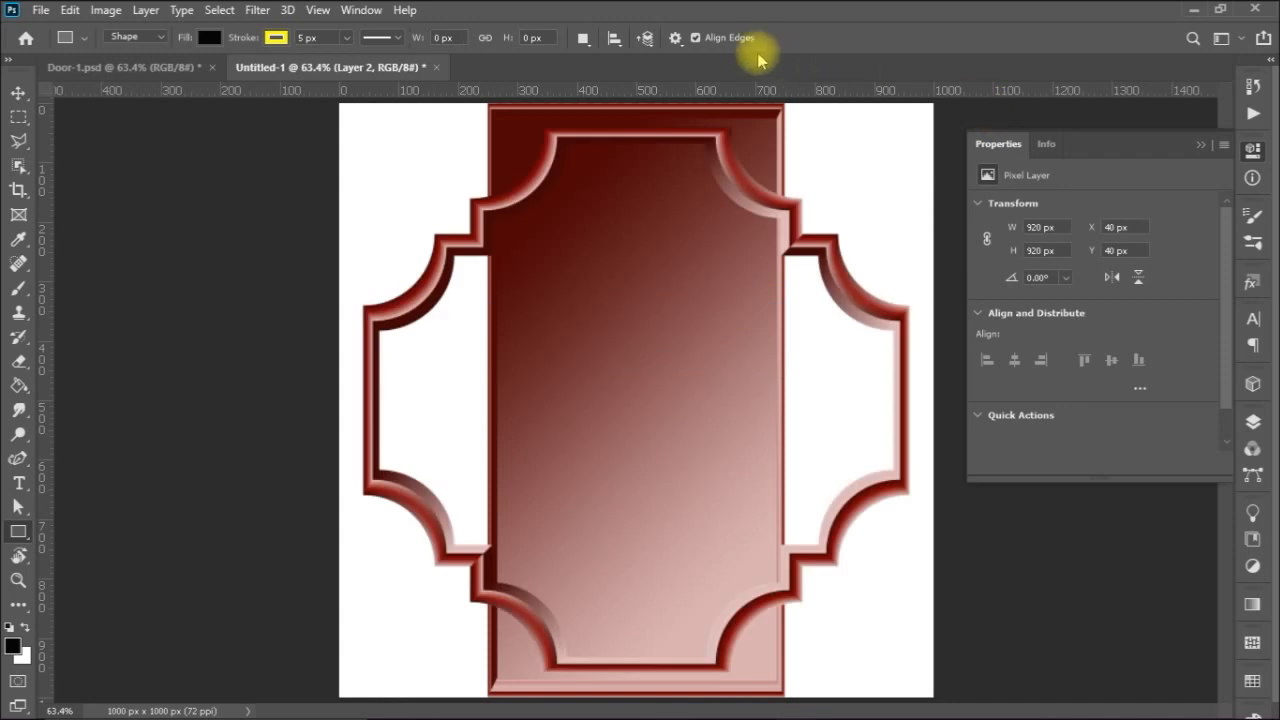
pyautogui.hotkey('ctrl', 't')
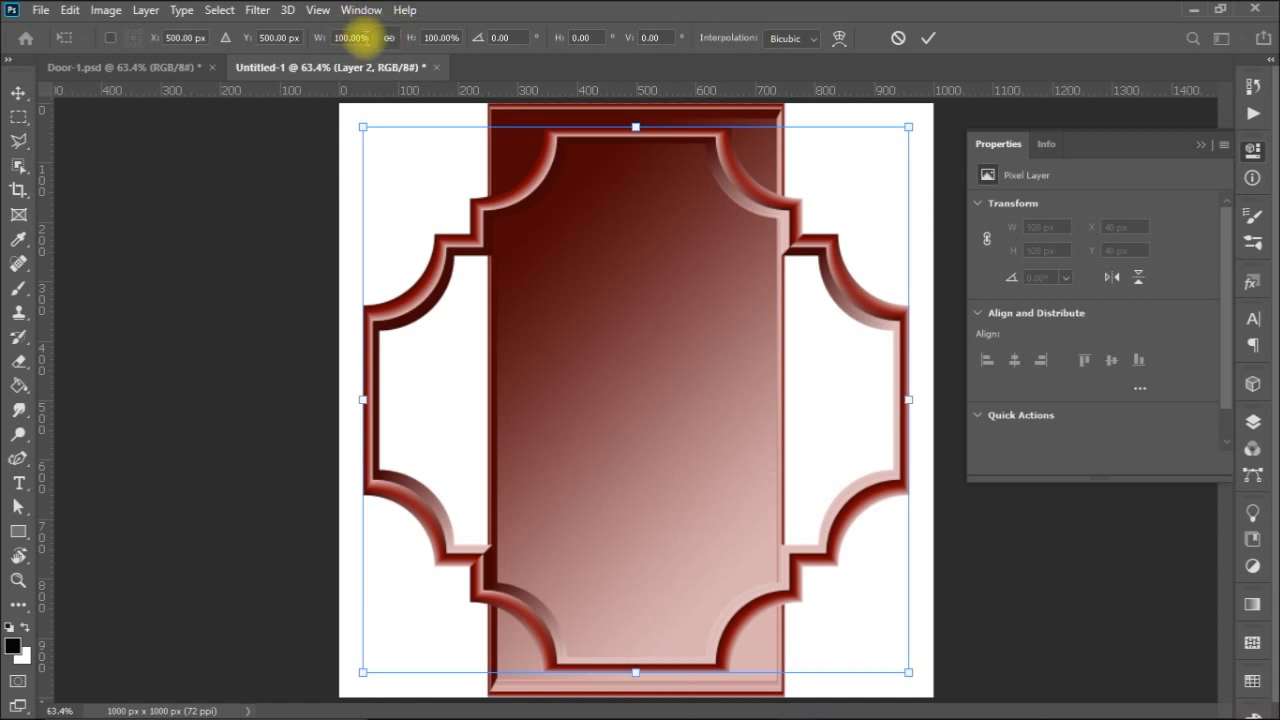
pyautogui.click(352, 38)
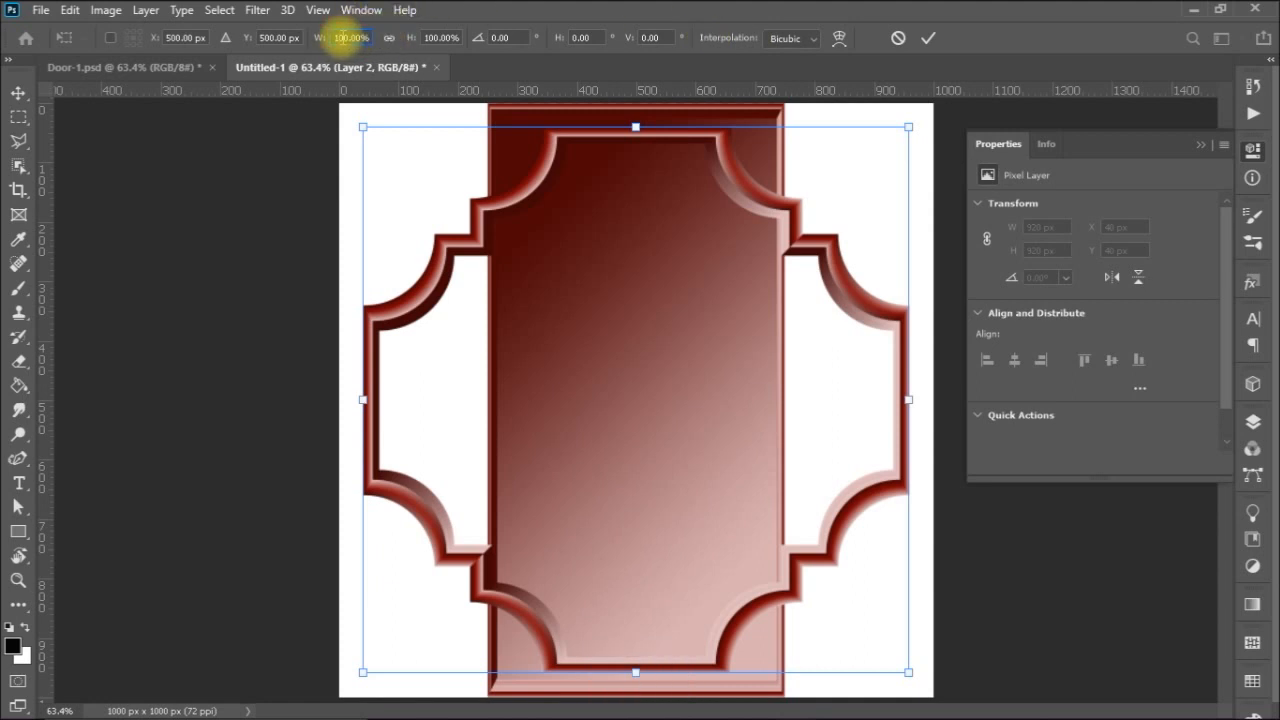
pyautogui.press('Right')
pyautogui.press('BackSpace')
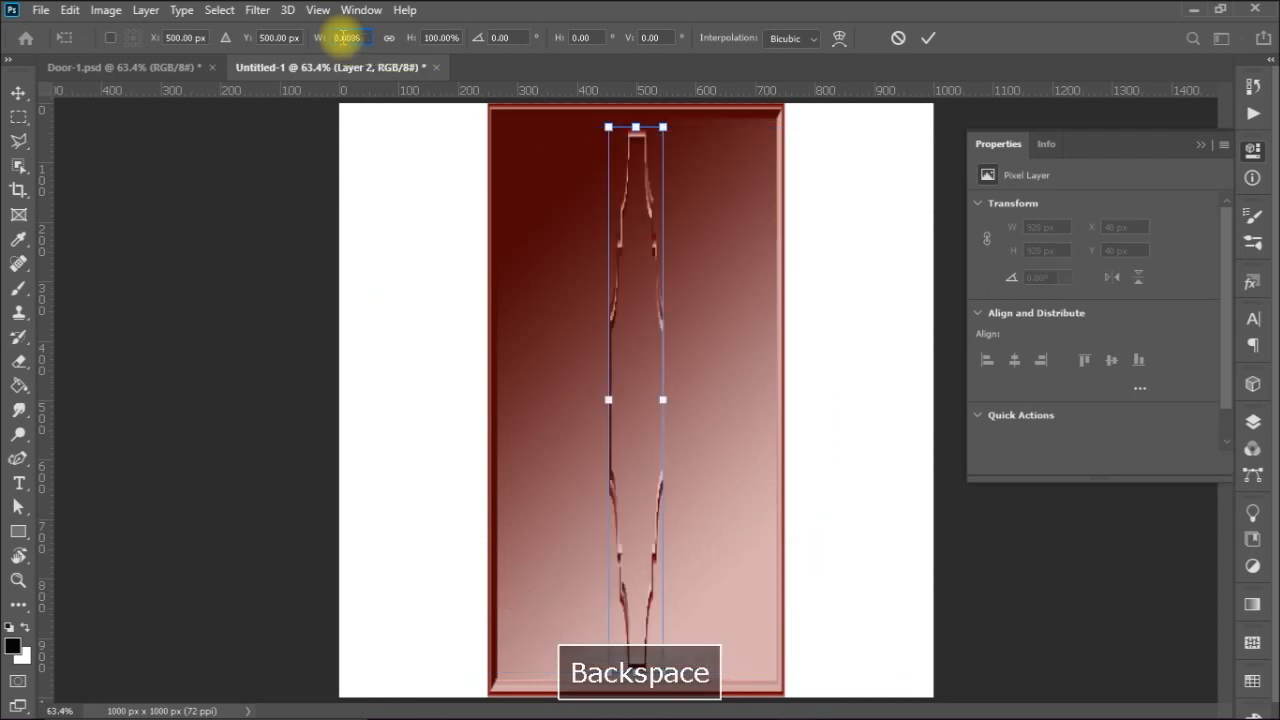
pyautogui.write('4')
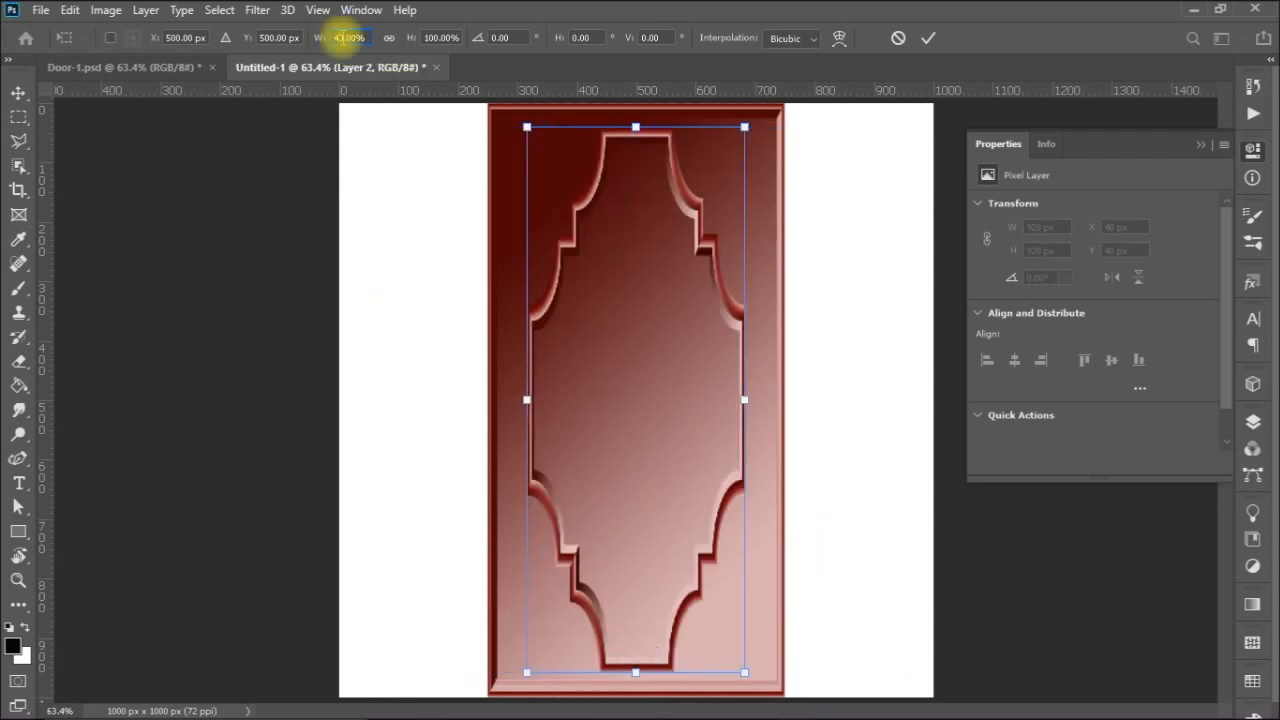
pyautogui.press('Return')
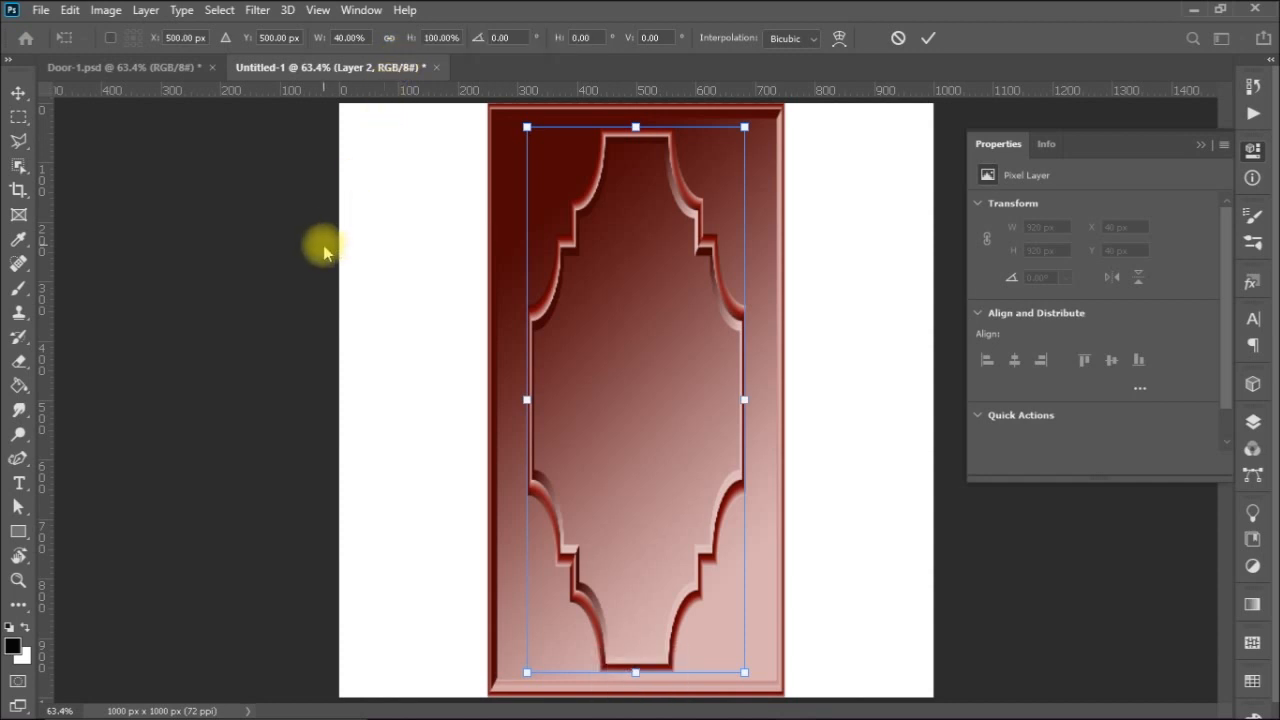
# - Search for "elip" to get the Ellipse Tool and draw a doorknob ellipse about 15 × 40 px near the door's right edge, halfway up
pyautogui.click(20, 531)
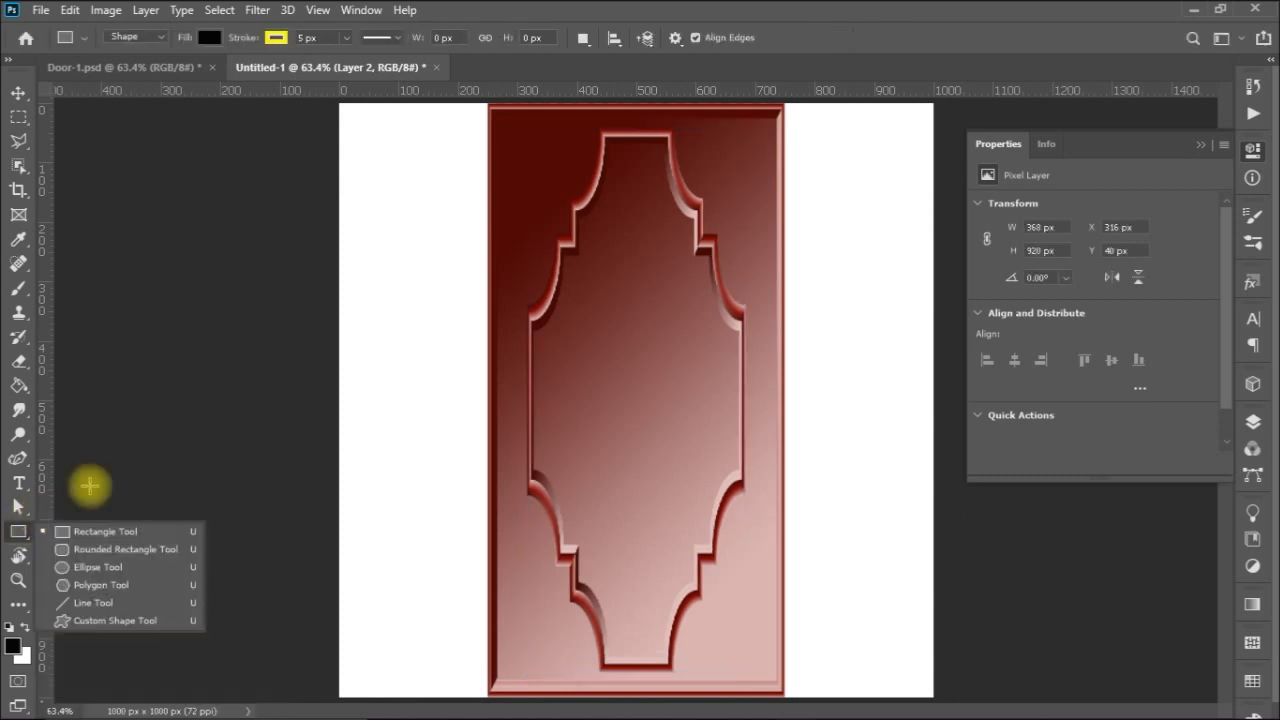
pyautogui.click(1192, 41)
pyautogui.click(1192, 41)
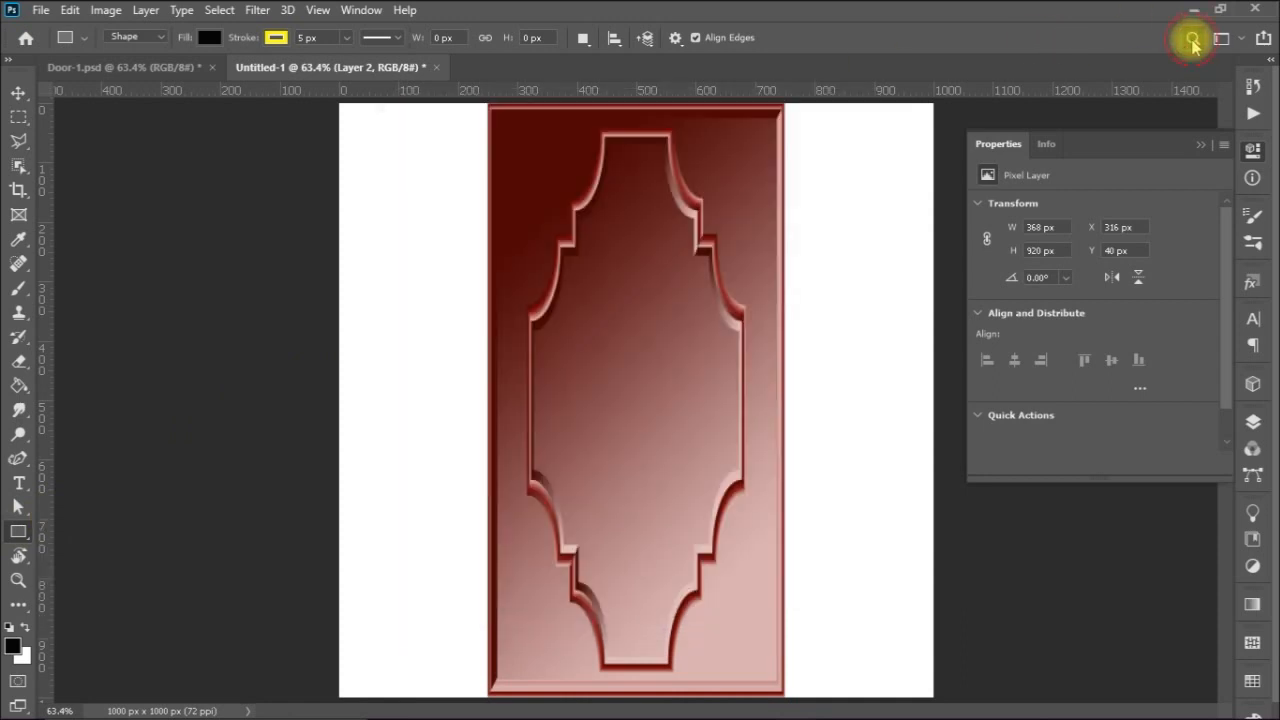
pyautogui.click(1192, 41)
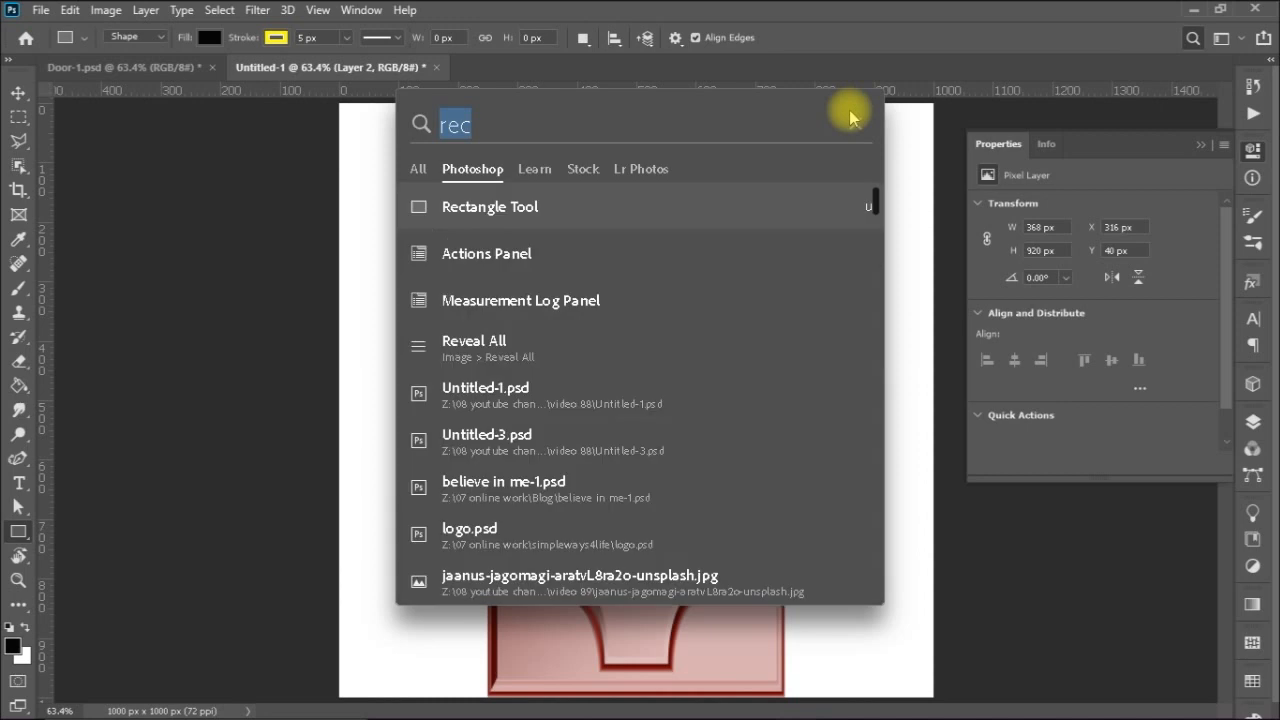
pyautogui.write('el')
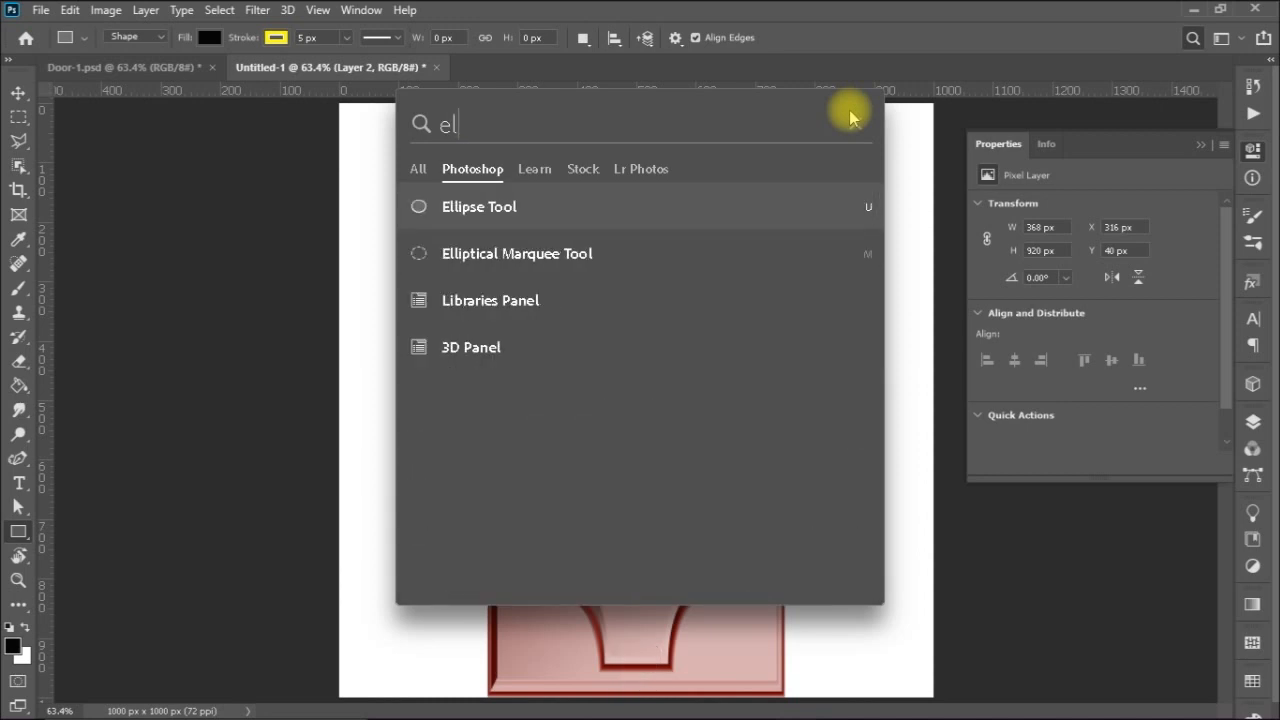
pyautogui.write('ip')
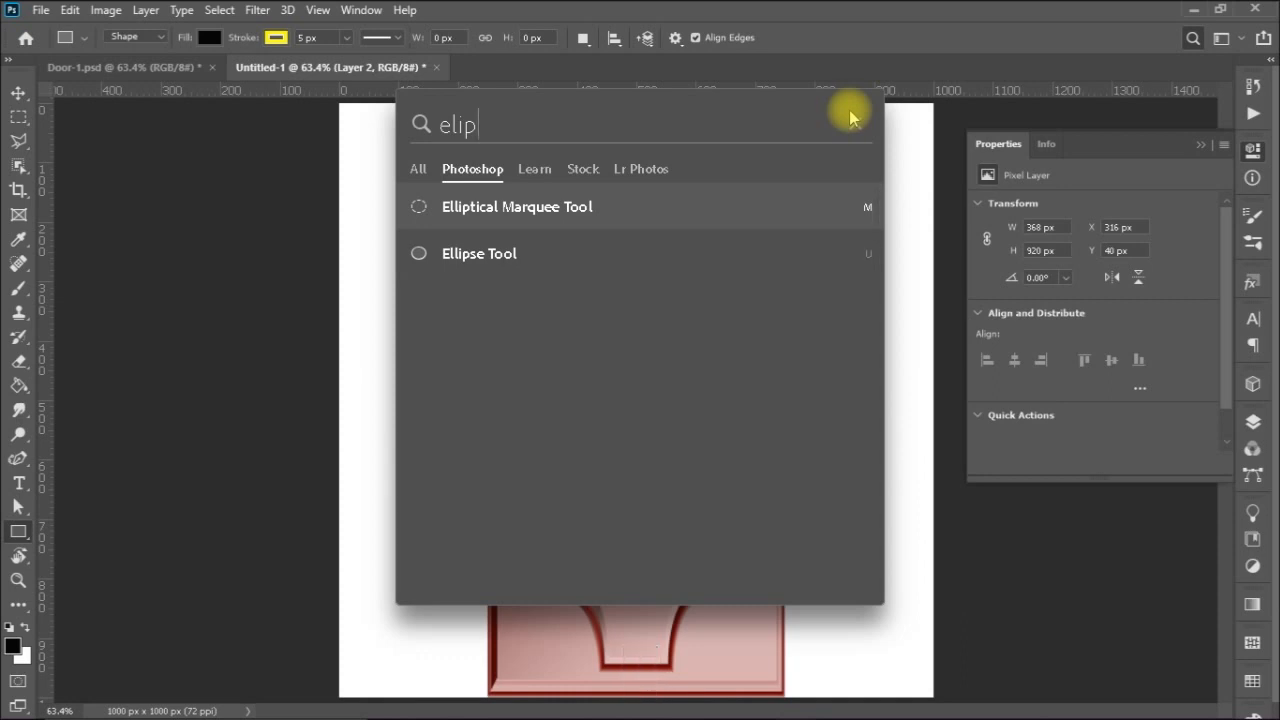
pyautogui.click(555, 253)
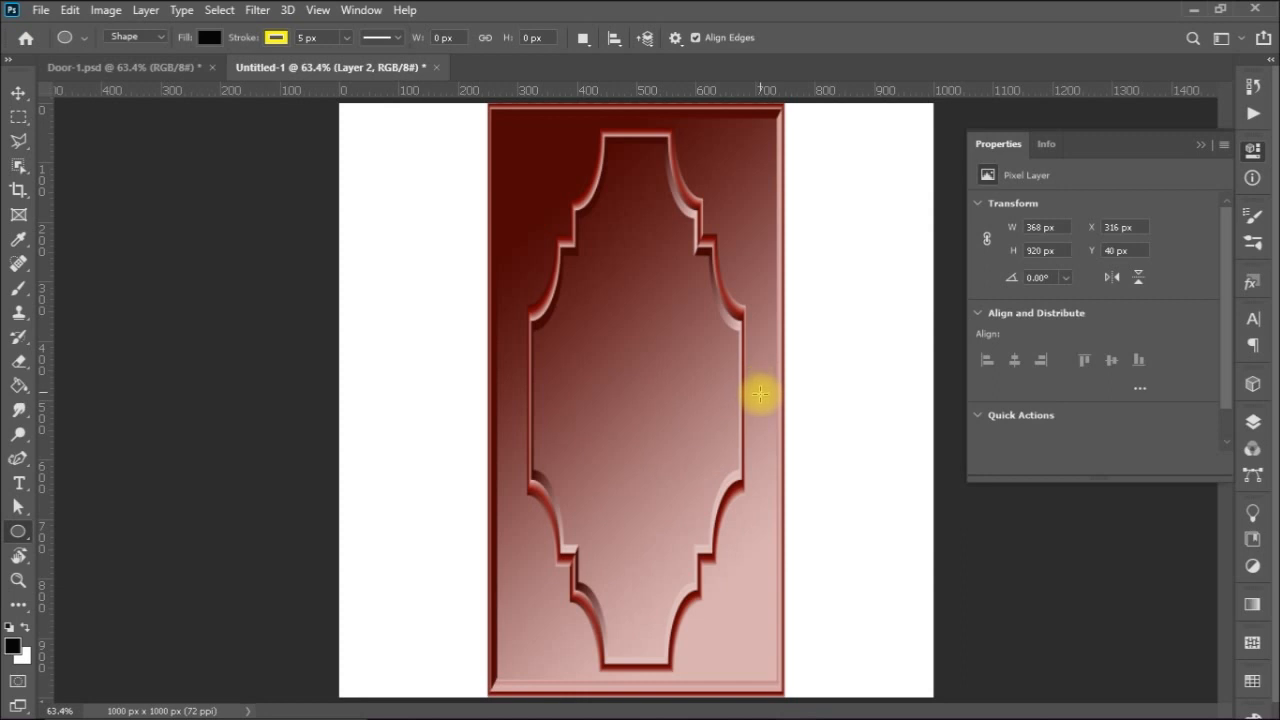
pyautogui.moveTo(757, 398); pyautogui.dragTo(766, 421)
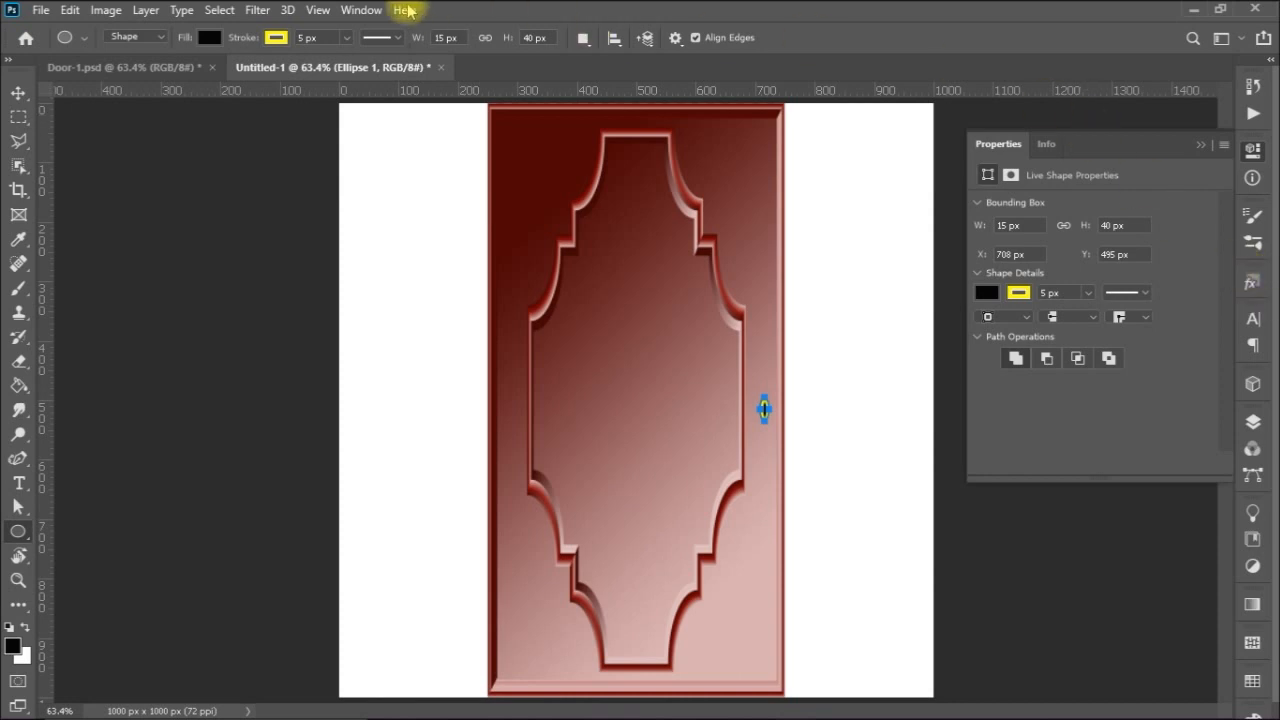
# - Show the layer styles, collapse the existing Legacy Styles and More group, and load the Legacy Styles and More set
pyautogui.click(362, 10)
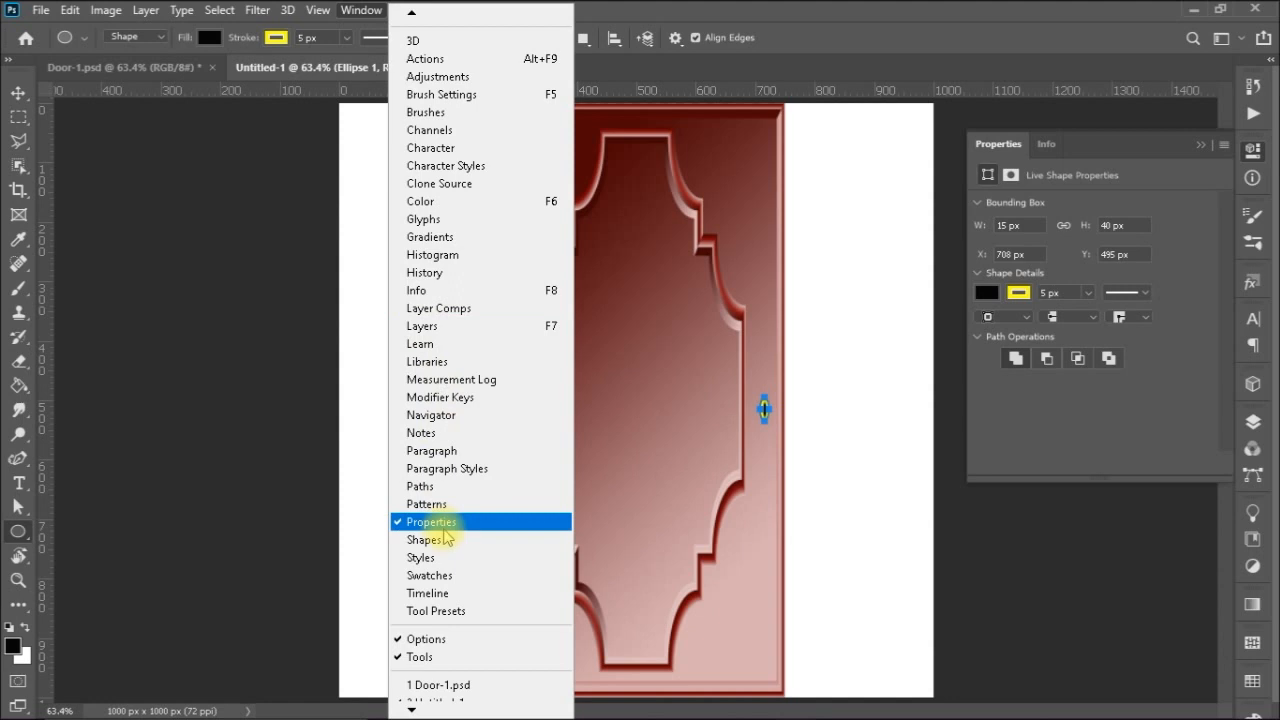
pyautogui.click(449, 560)
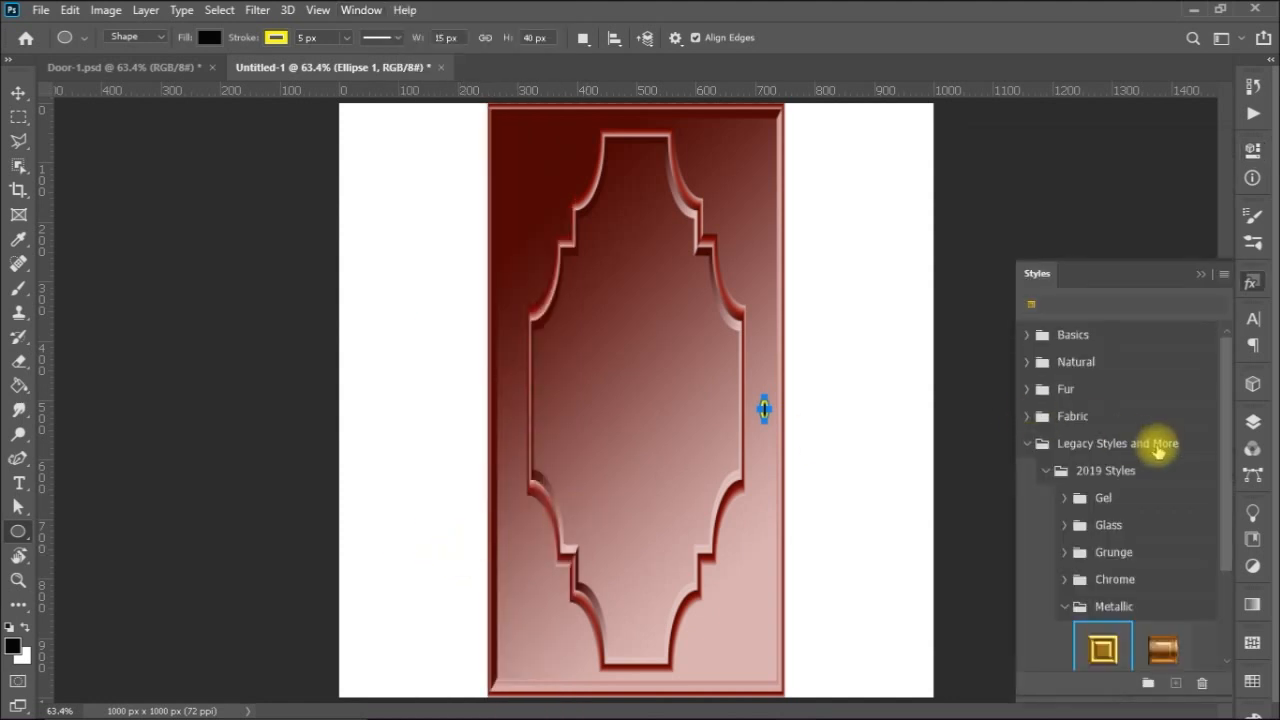
pyautogui.click(1030, 443)
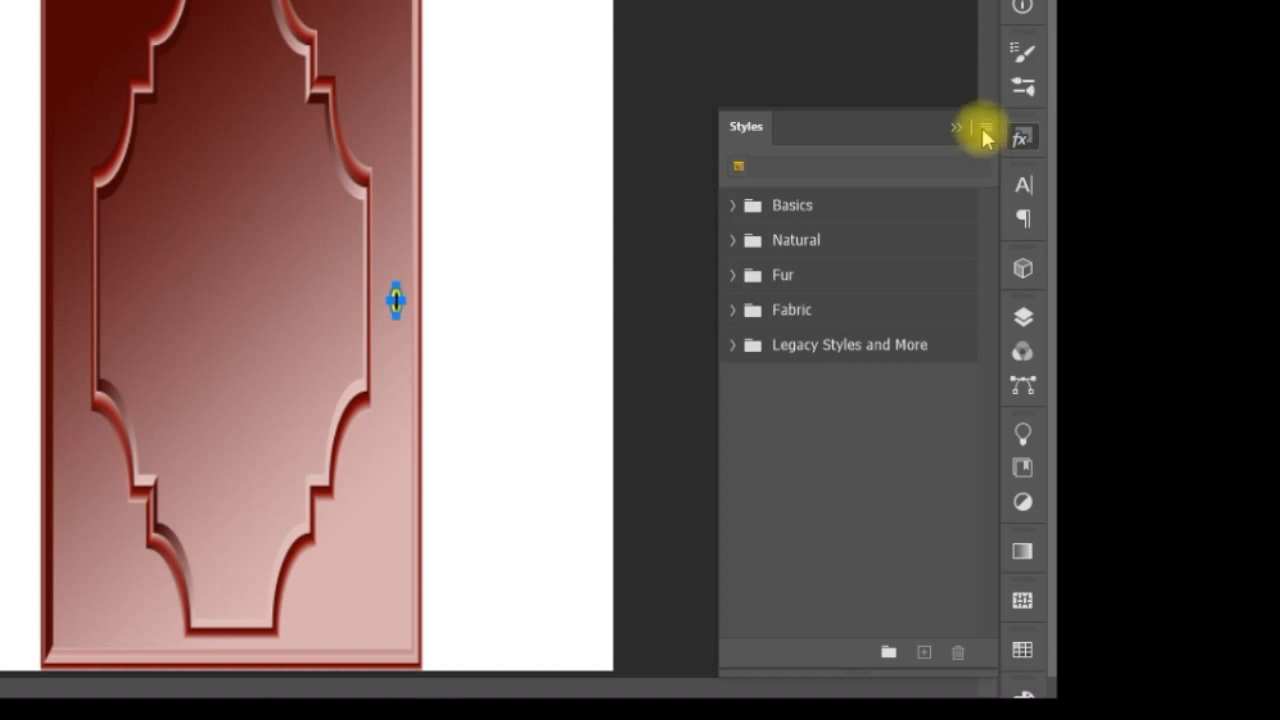
pyautogui.click(985, 133)
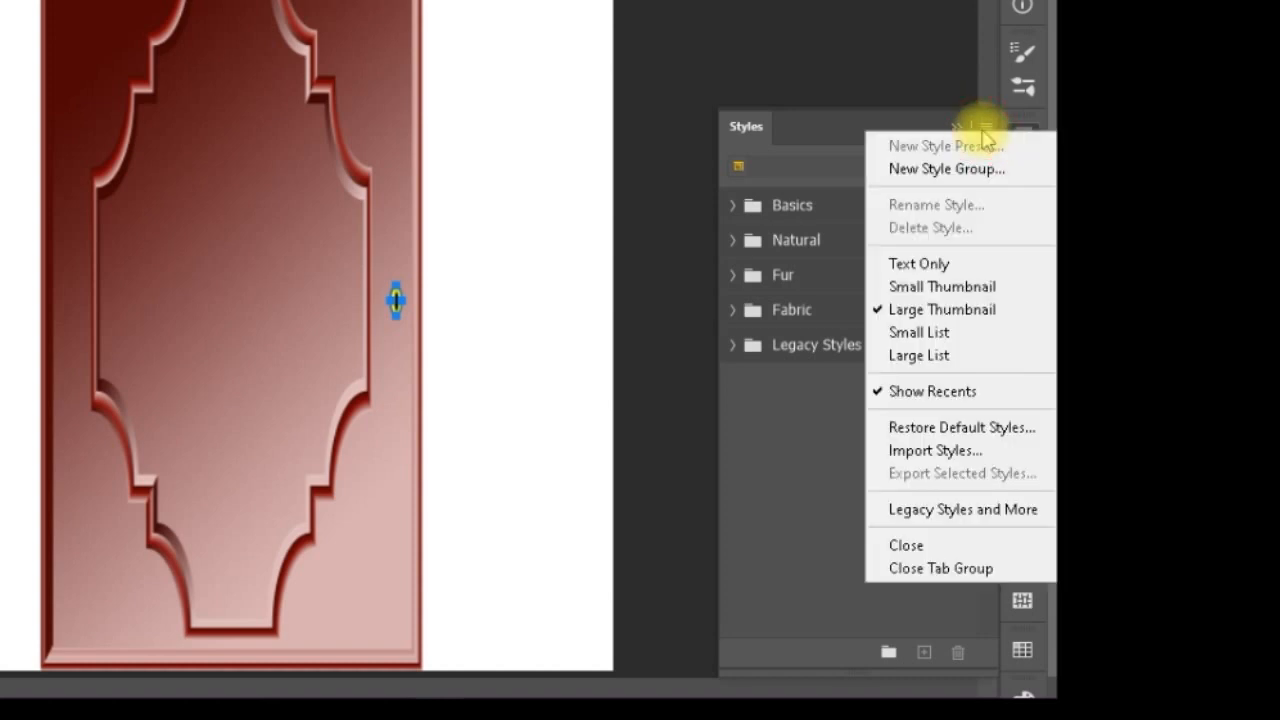
pyautogui.click(946, 511)
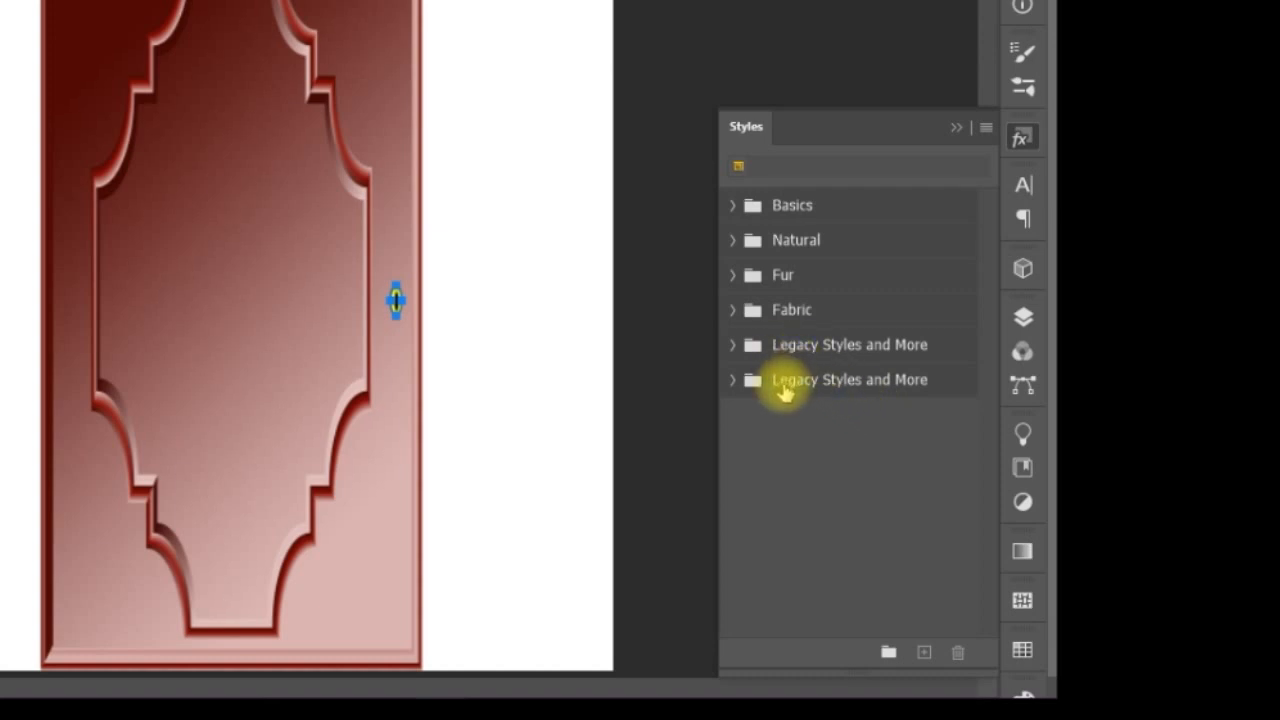
# - Apply the gold Metallic style from the newly loaded set's 2019 Styles to the doorknob ellipse and switch to the Move tool
pyautogui.click(733, 381)
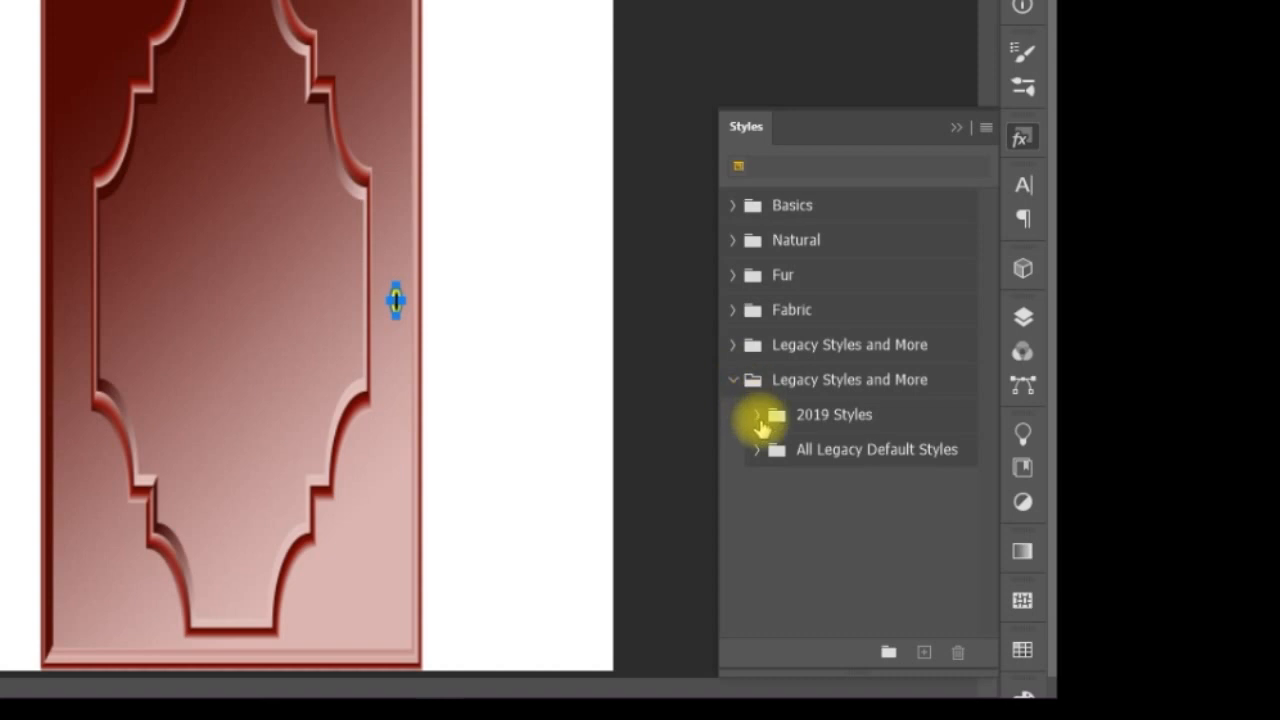
pyautogui.click(757, 416)
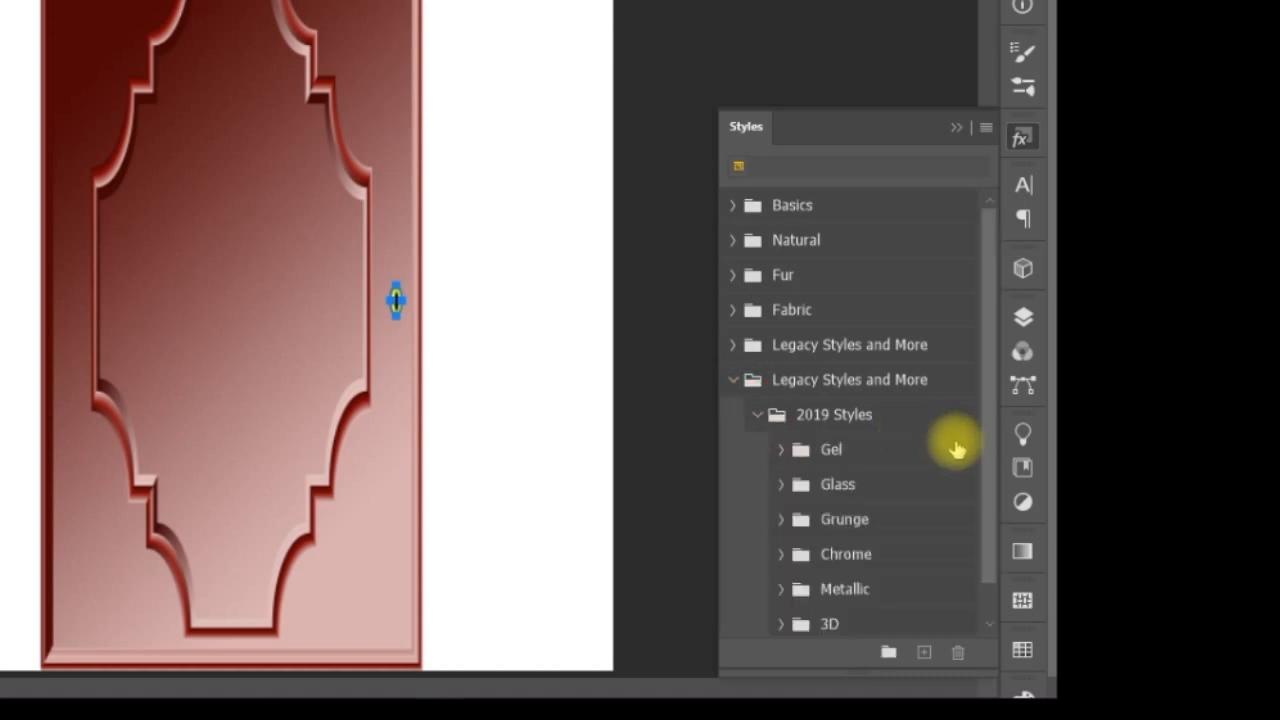
pyautogui.scroll(-1, 983, 430)
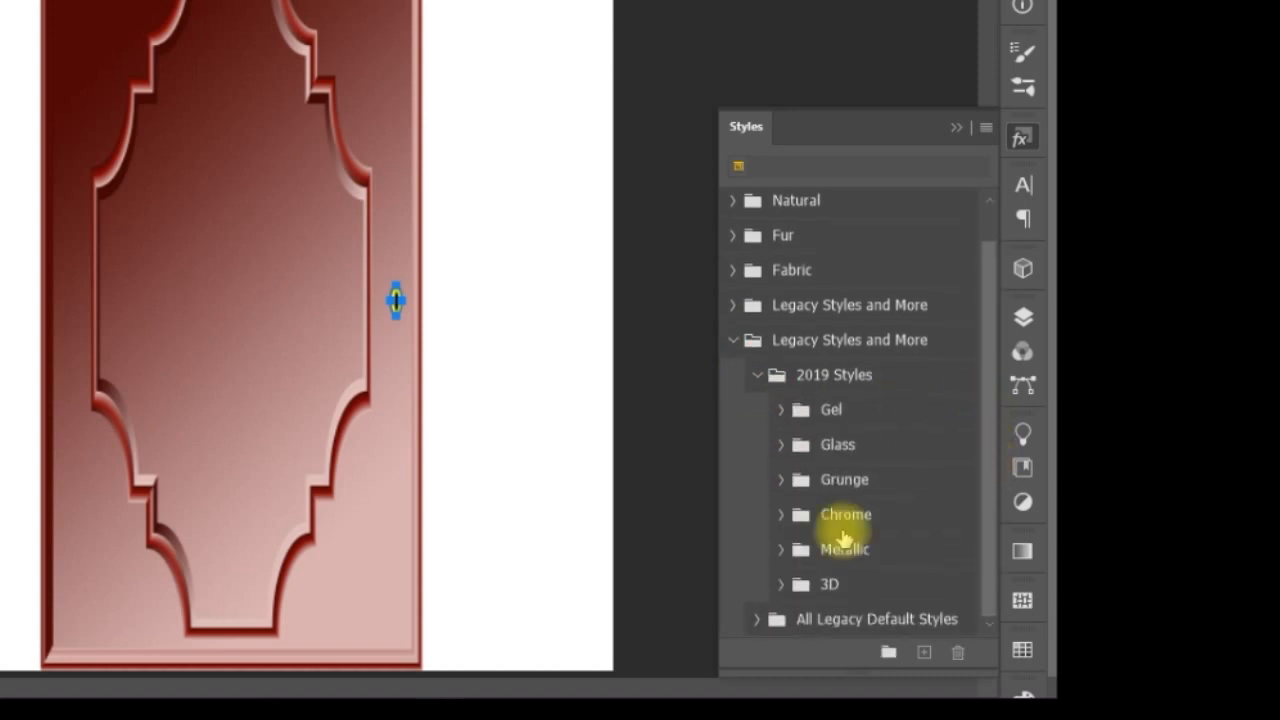
pyautogui.click(779, 549)
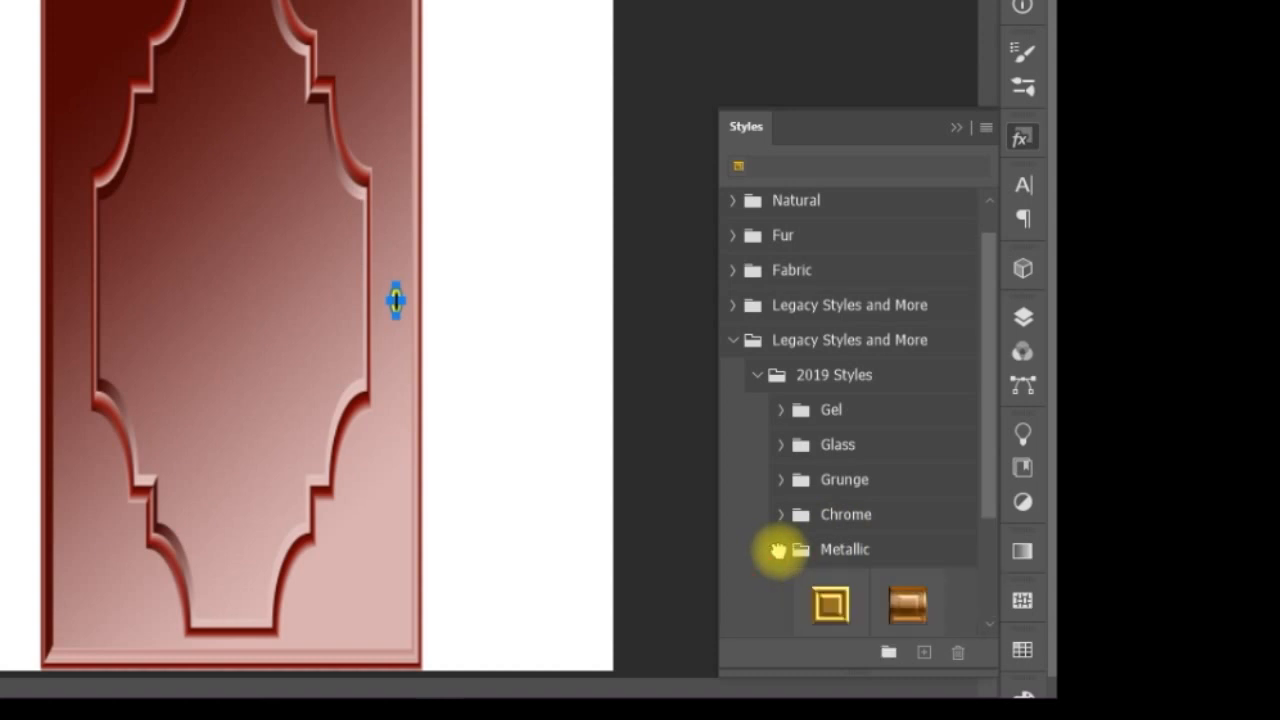
pyautogui.click(831, 606)
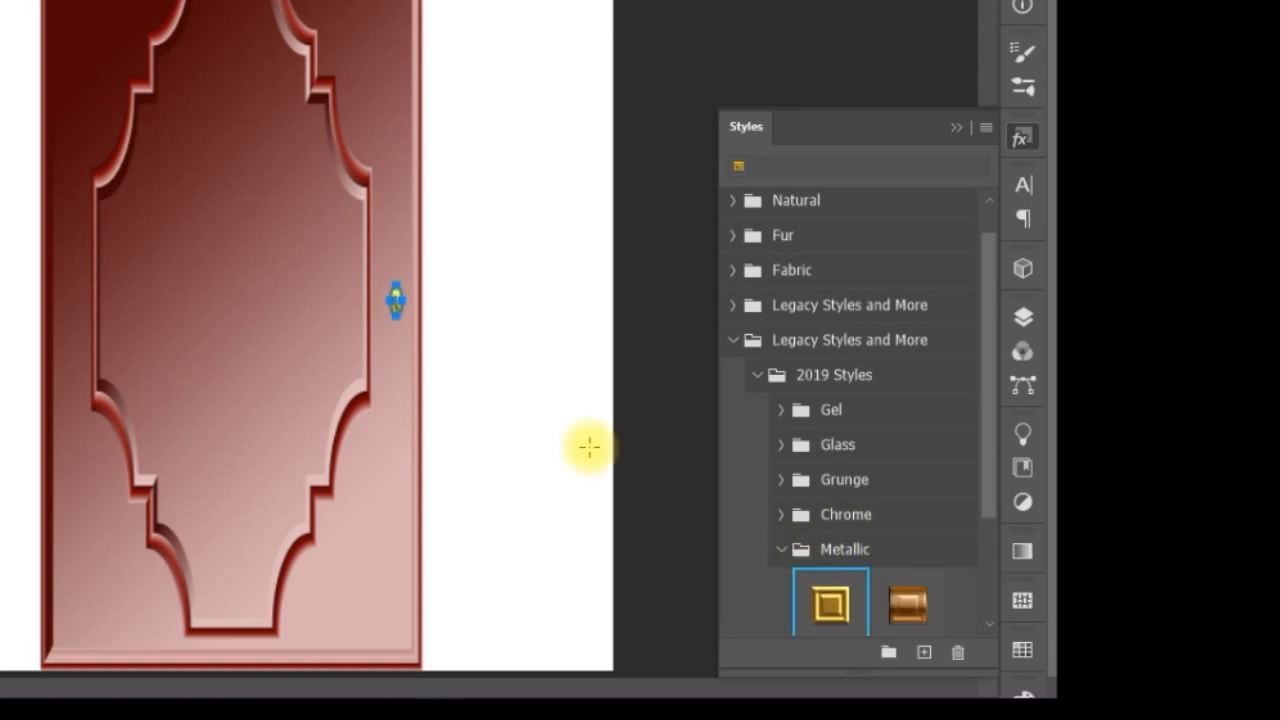
pyautogui.press('v')
pyautogui.click(509, 408)
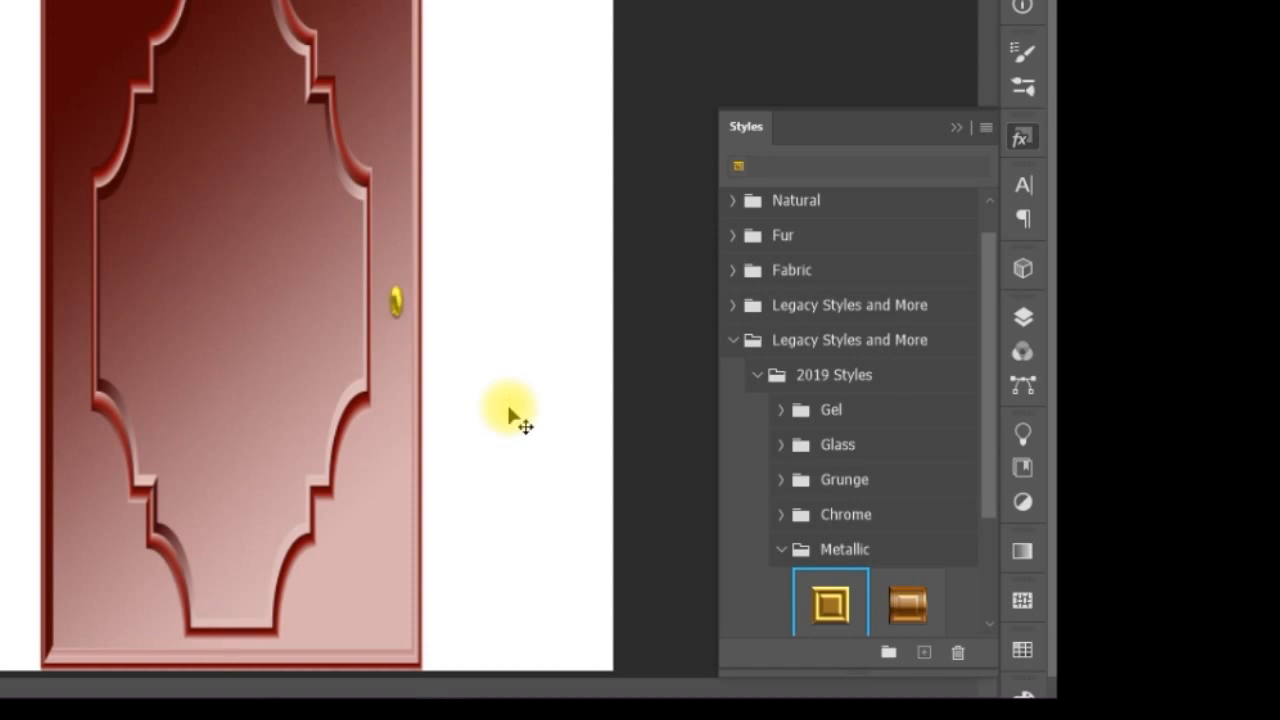